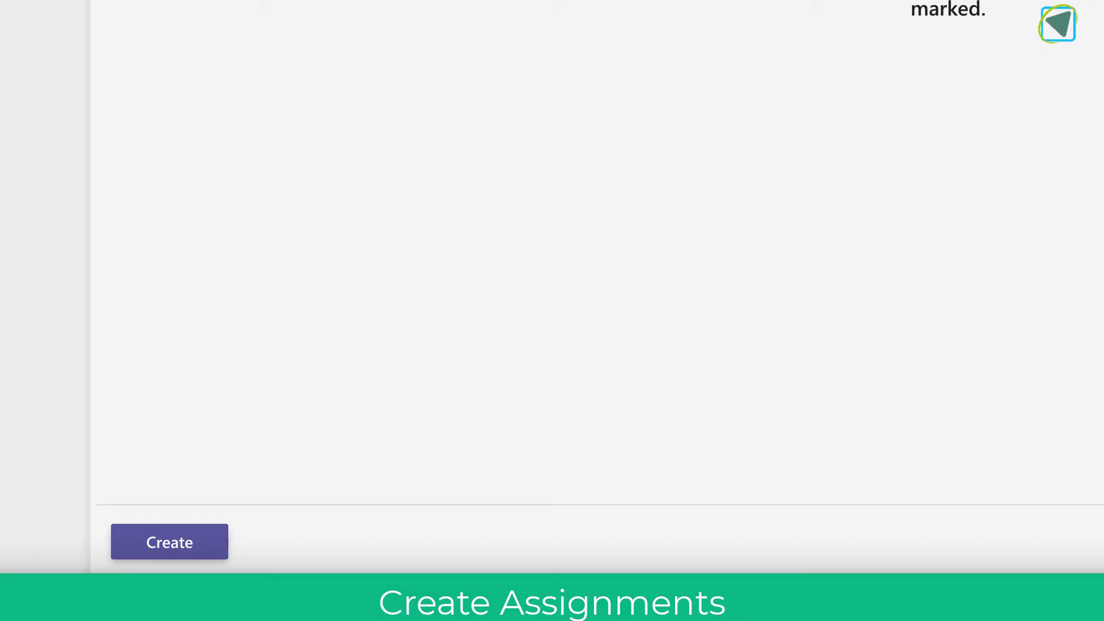
- Start a new assignment and title it 'Reading Progress Example'
{"action": "left_click", "coordinate": [206, 542]}
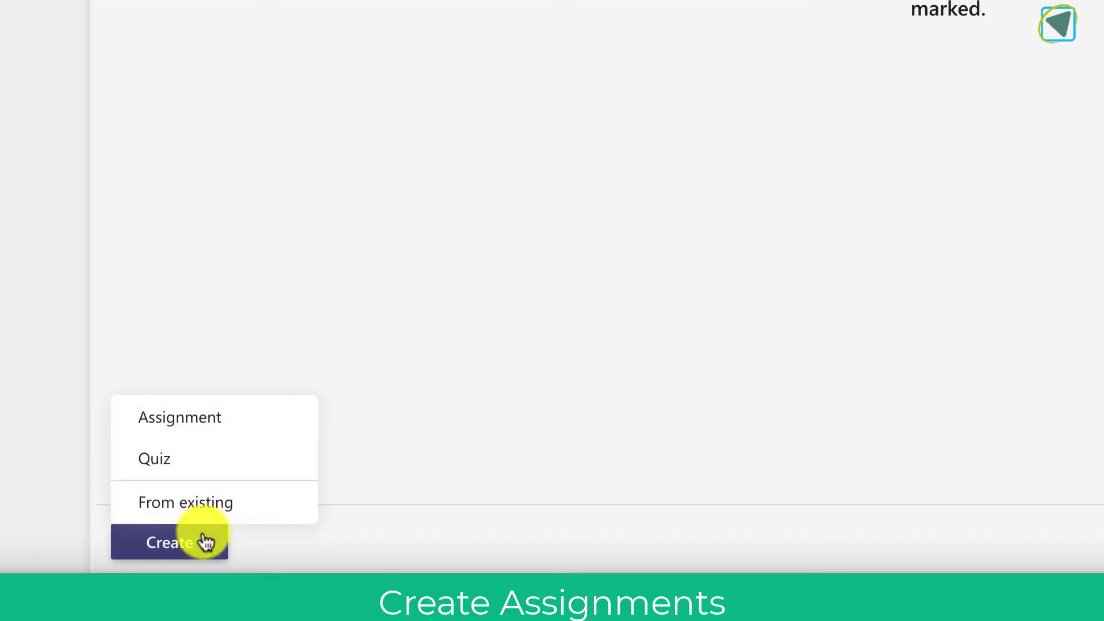
{"action": "left_click", "coordinate": [216, 424]}
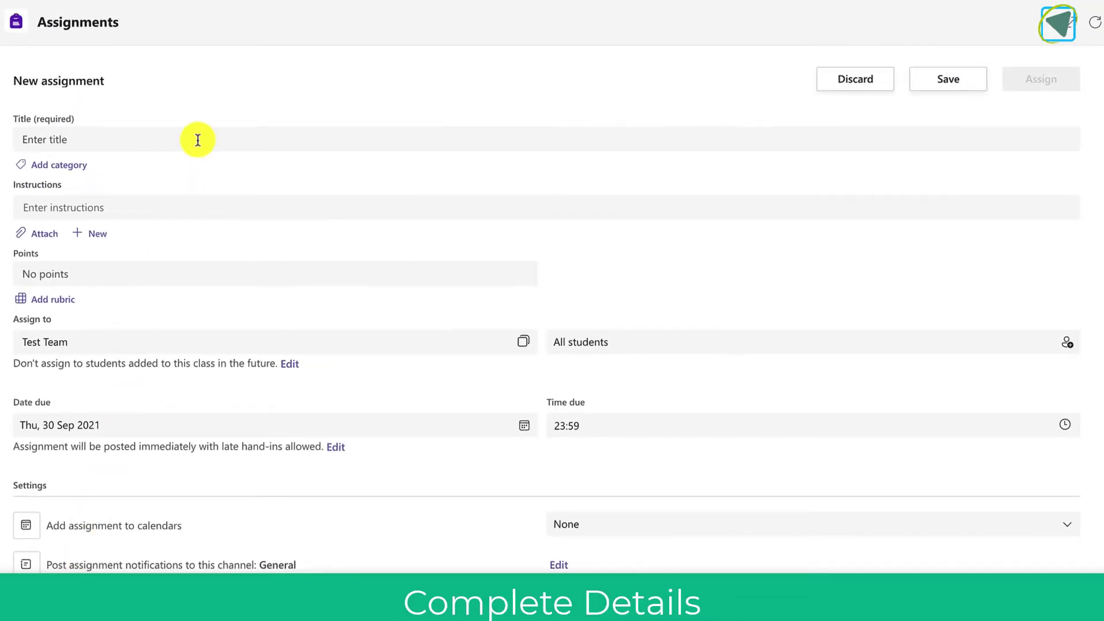
{"action": "left_click", "coordinate": [198, 140]}
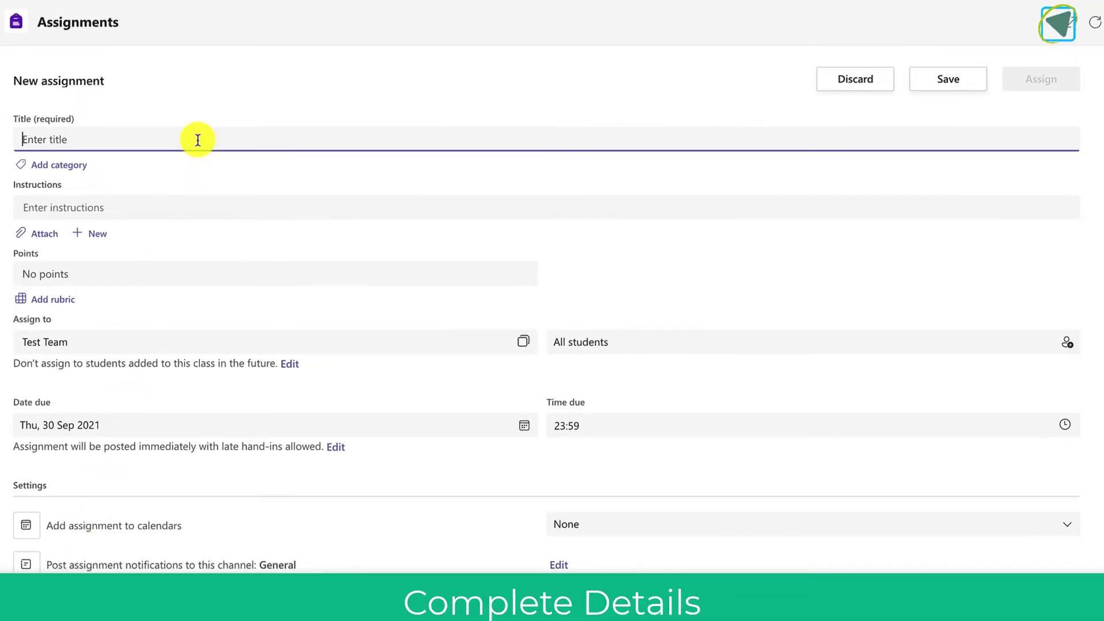
{"action": "type", "text": "Reading Progress"}
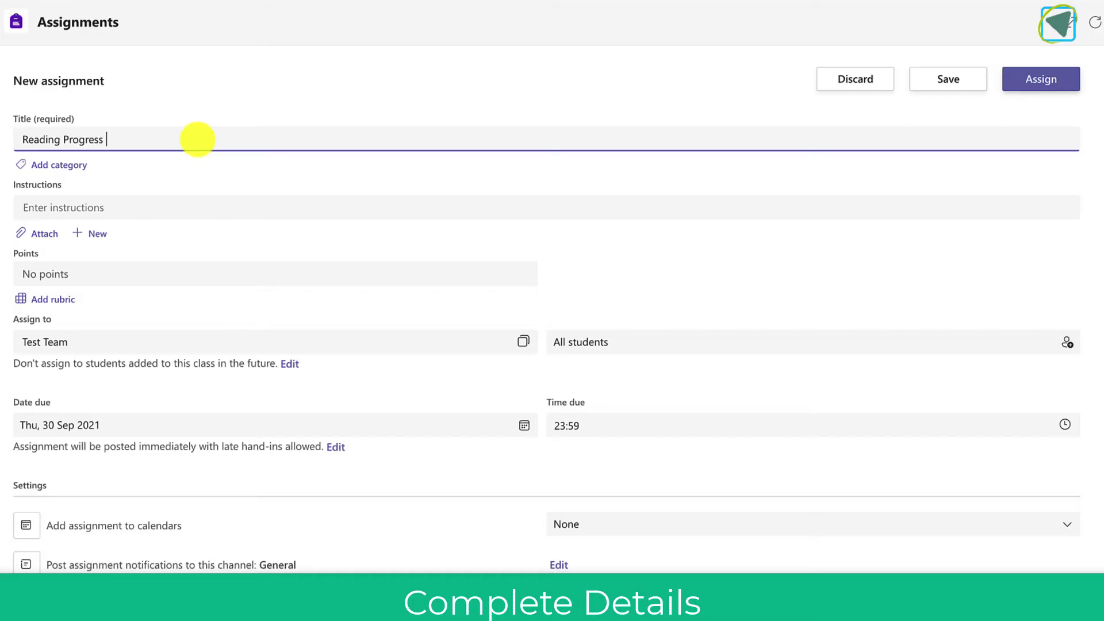
{"action": "type", "text": " Example"}
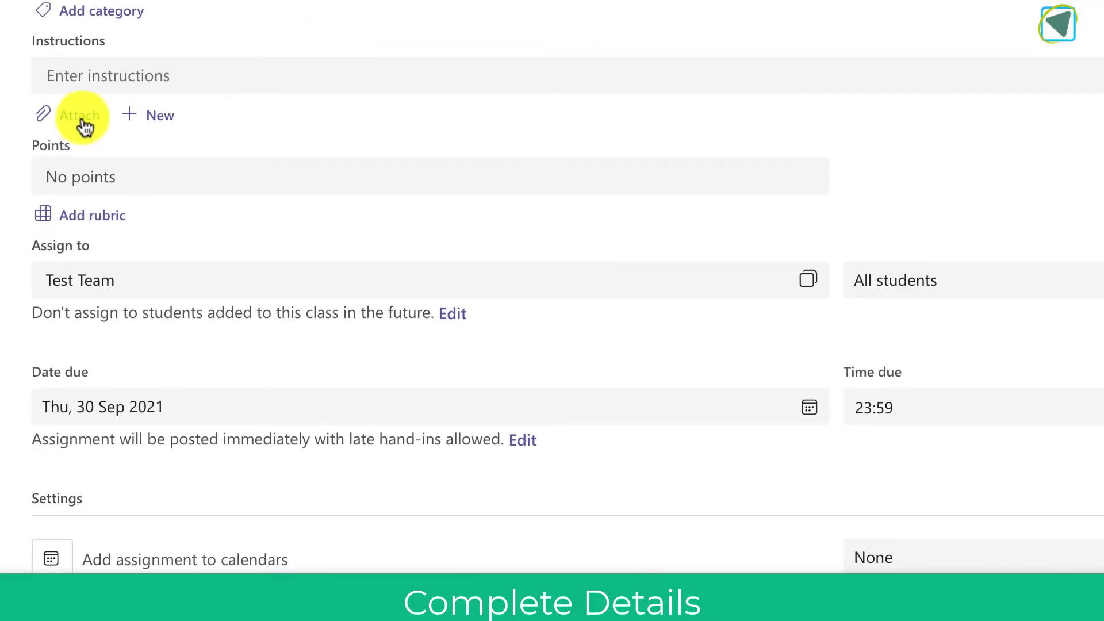
- Attach a Reading Progress passage and browse its sample library
{"action": "left_click", "coordinate": [84, 126]}
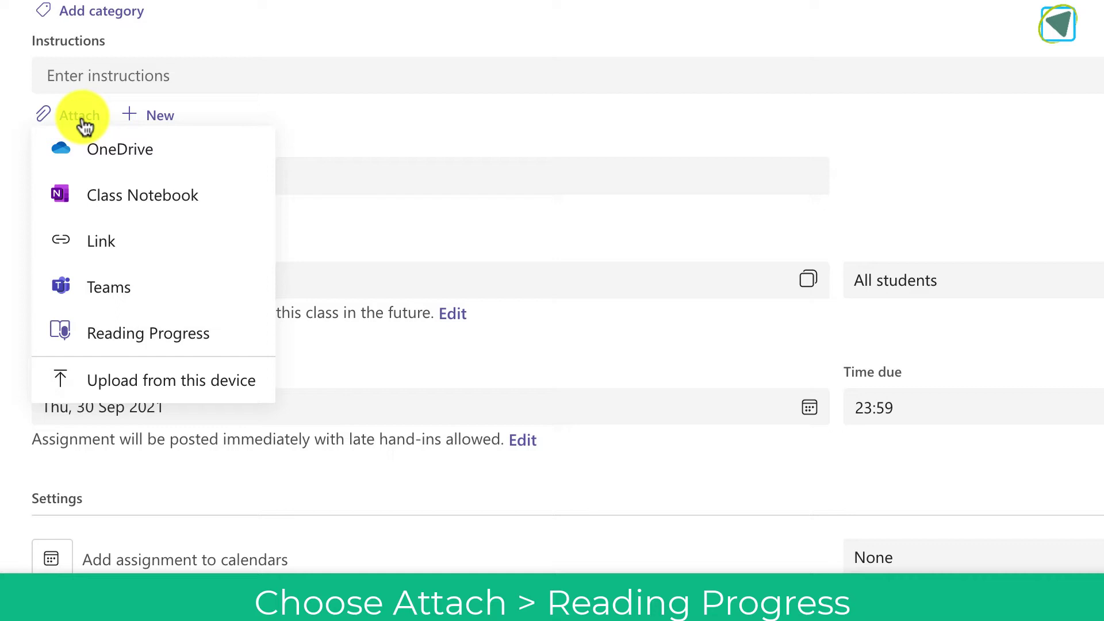
{"action": "left_click", "coordinate": [75, 334]}
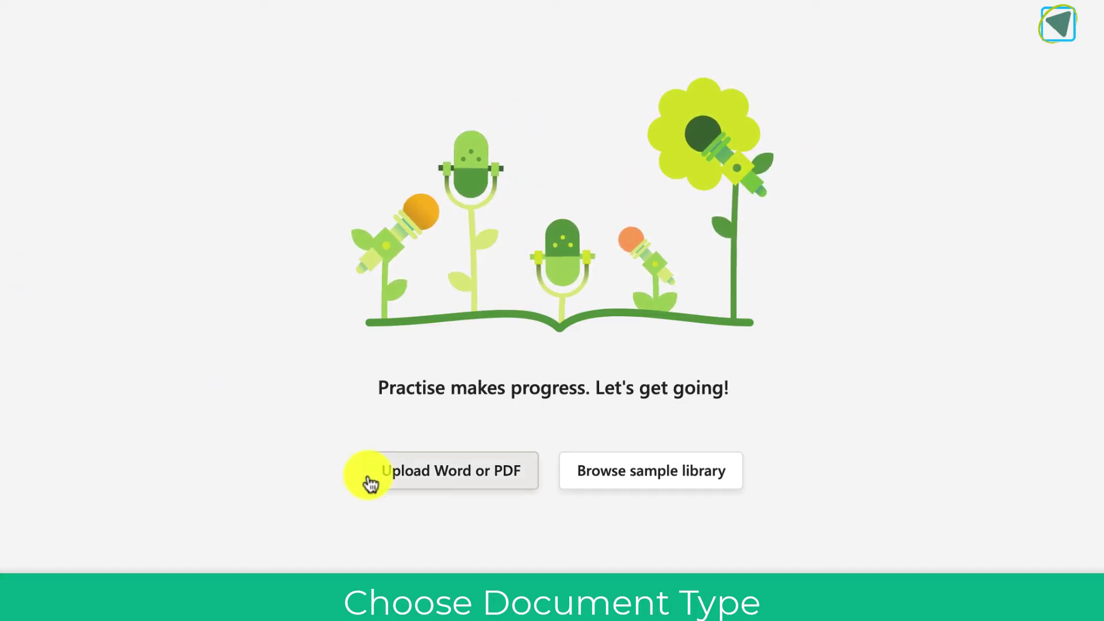
{"action": "left_click", "coordinate": [601, 473]}
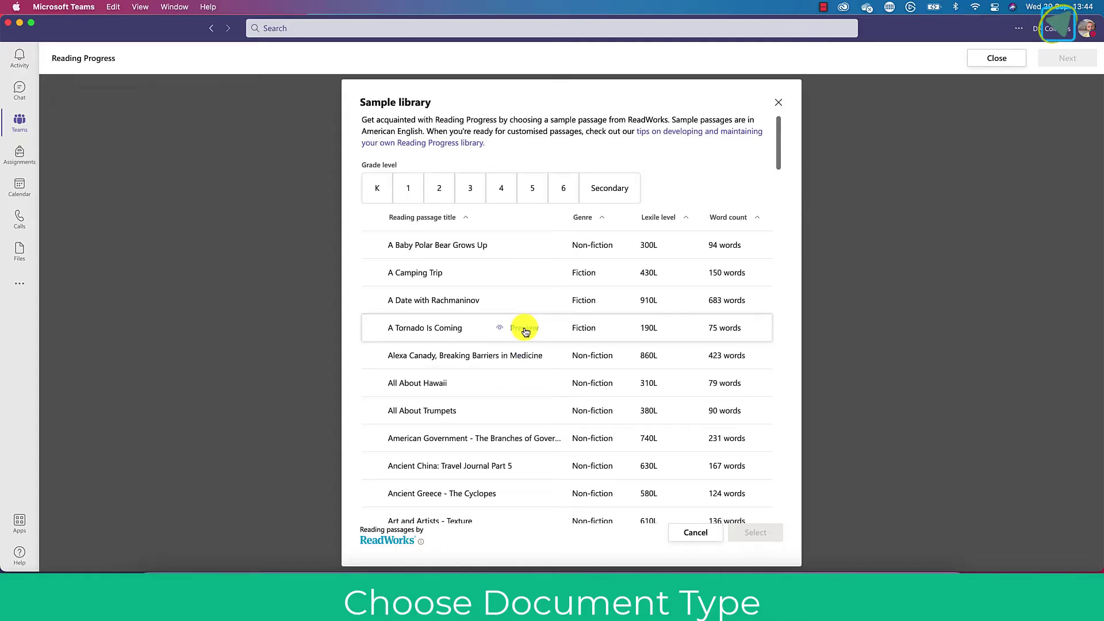
- Preview and select the passage 'A Tornado Is Coming' (190L, 75 words)
{"action": "left_click", "coordinate": [524, 329]}
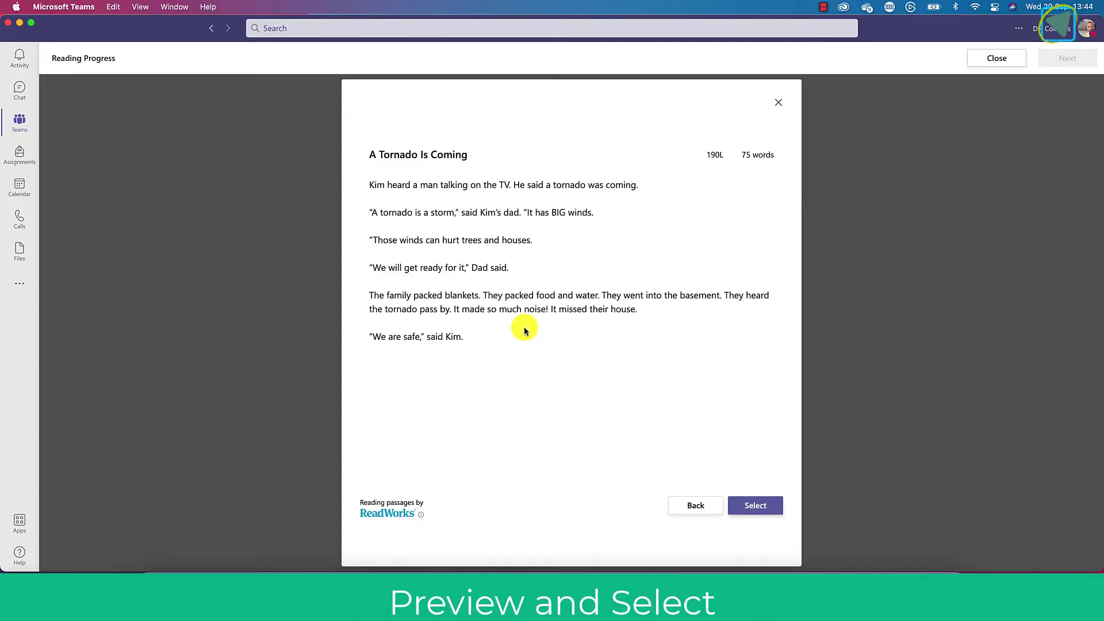
{"action": "left_click", "coordinate": [750, 505]}
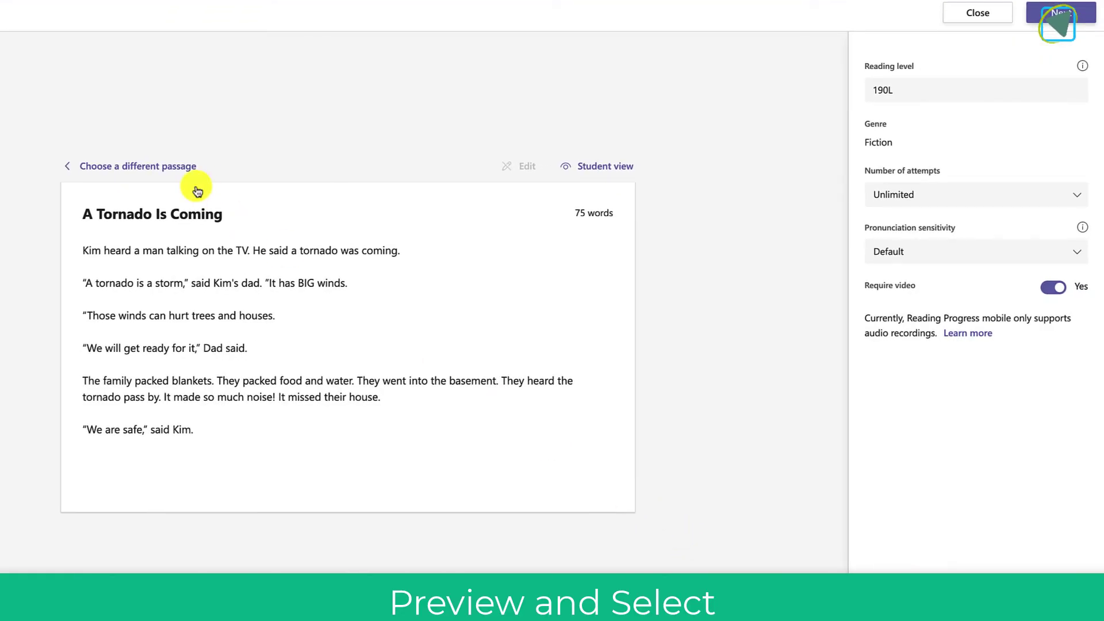
{"action": "mouse_move", "coordinate": [526, 173]}
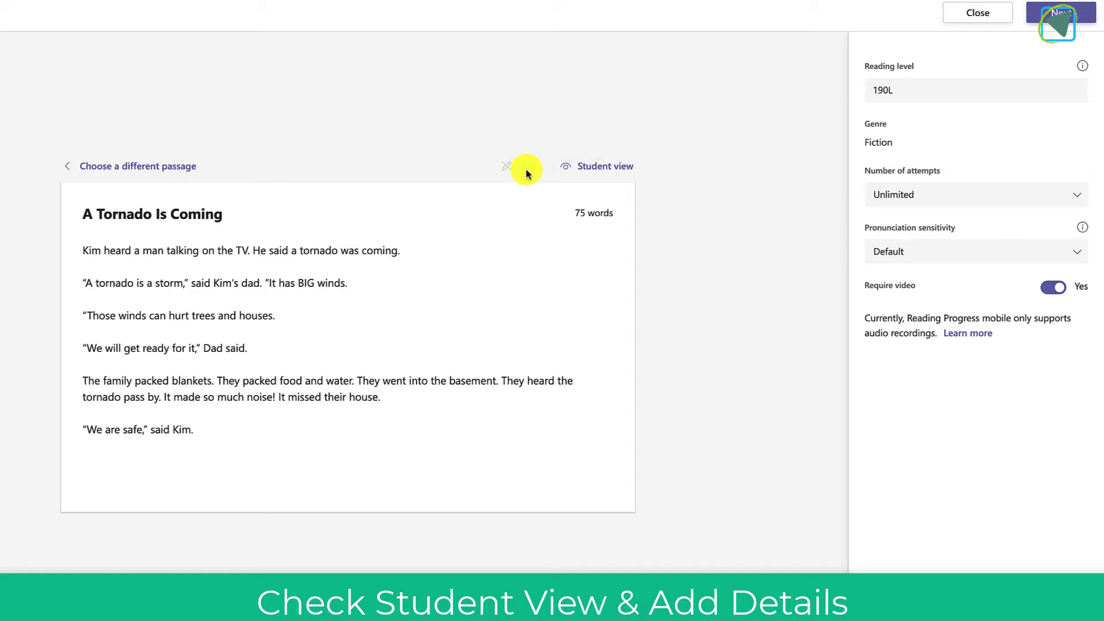
{"action": "left_click", "coordinate": [595, 170]}
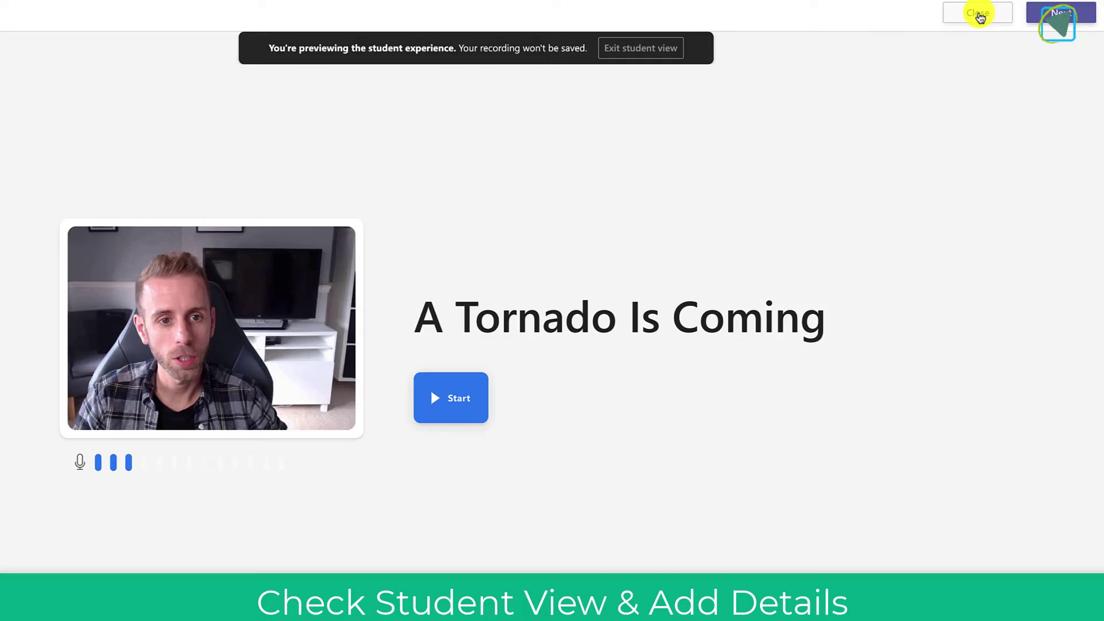
{"action": "left_click", "coordinate": [670, 52]}
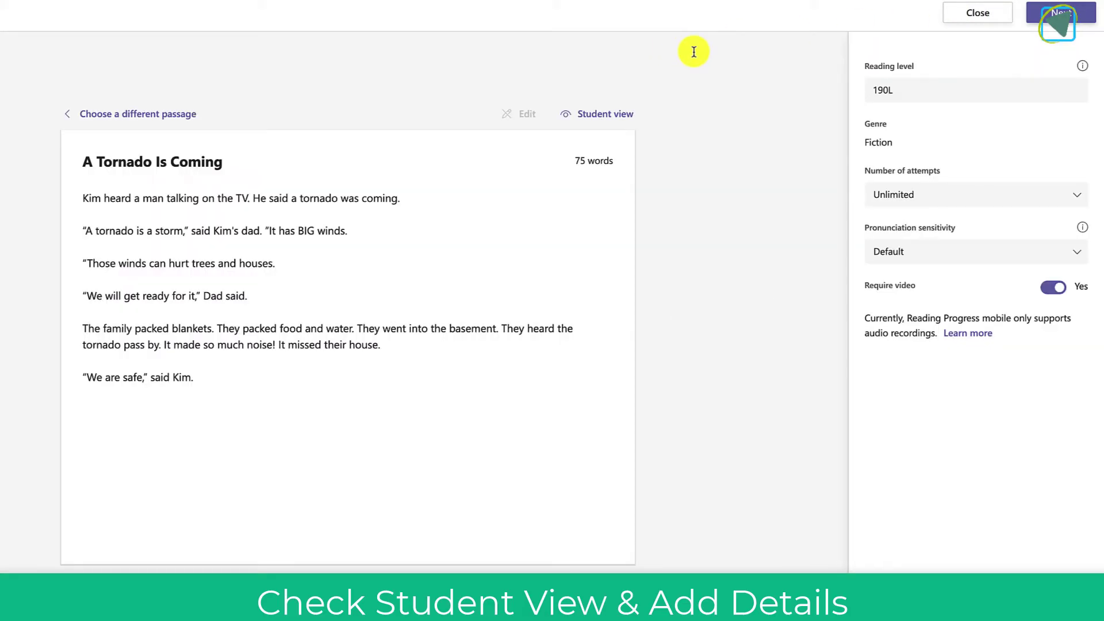
- Keep Unlimited attempts and Default pronunciation sensitivity, then confirm the passage setup
{"action": "left_click", "coordinate": [939, 89]}
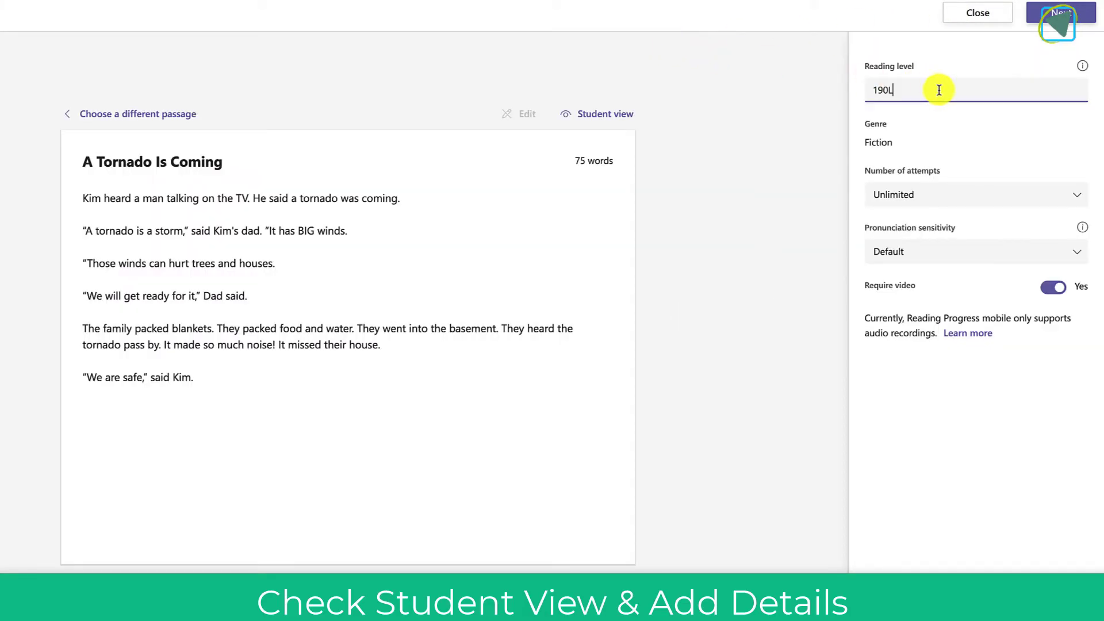
{"action": "left_click", "coordinate": [971, 195]}
{"action": "left_click", "coordinate": [972, 195]}
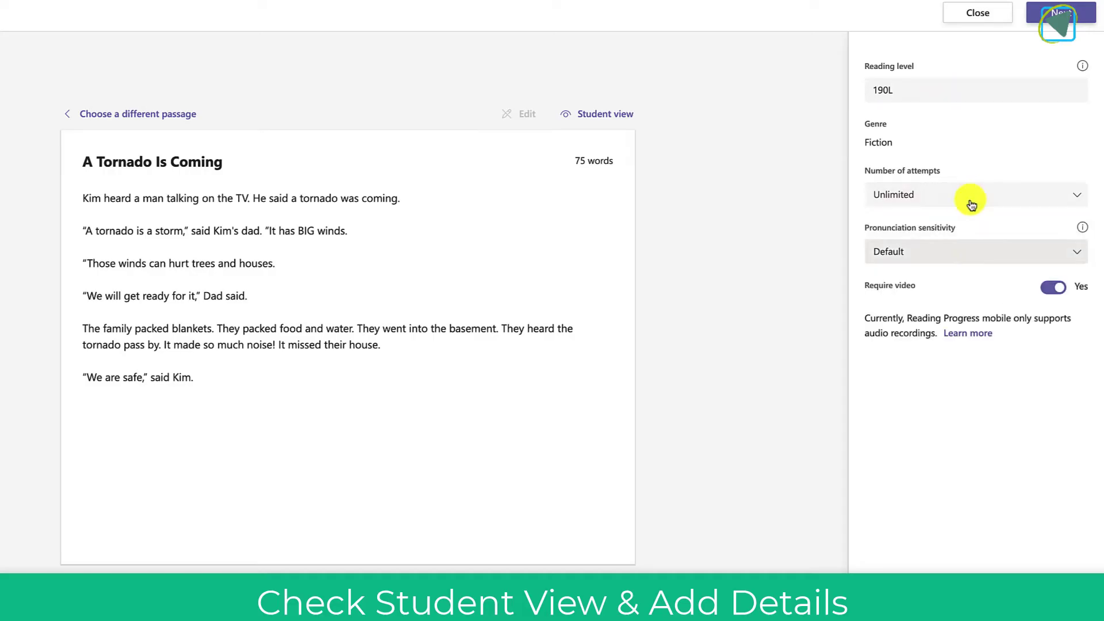
{"action": "left_click", "coordinate": [963, 251]}
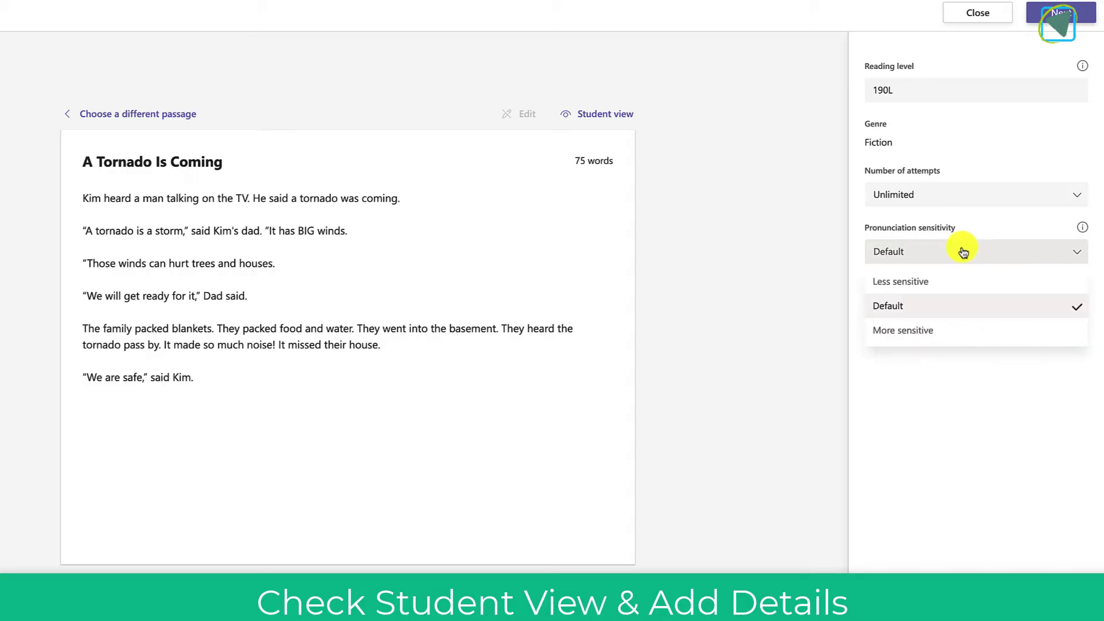
{"action": "left_click", "coordinate": [964, 252]}
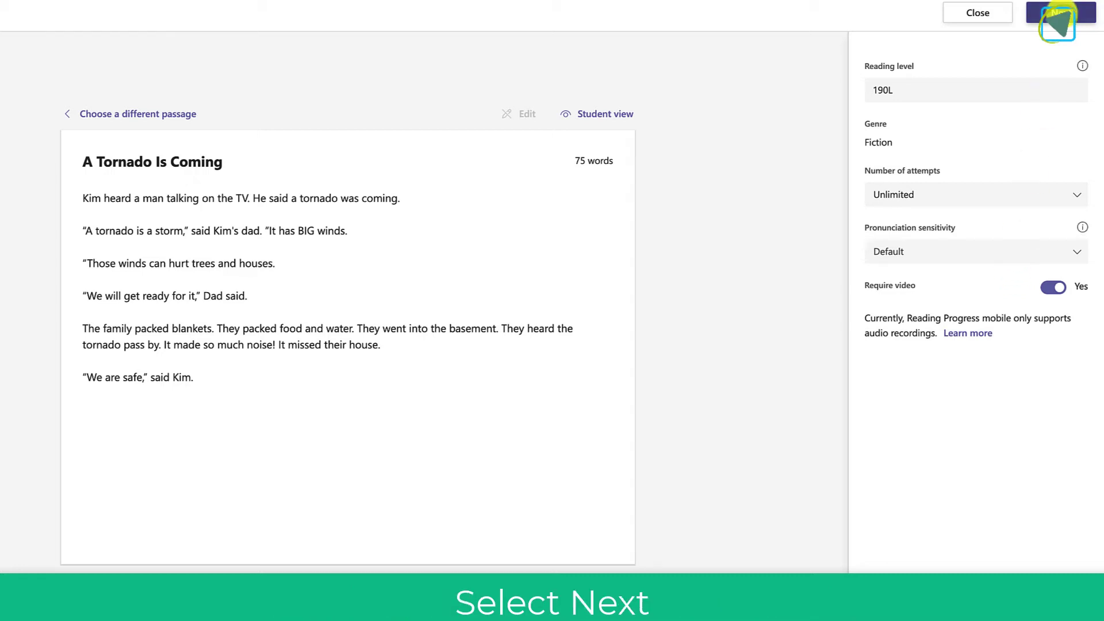
{"action": "left_click", "coordinate": [1058, 15]}
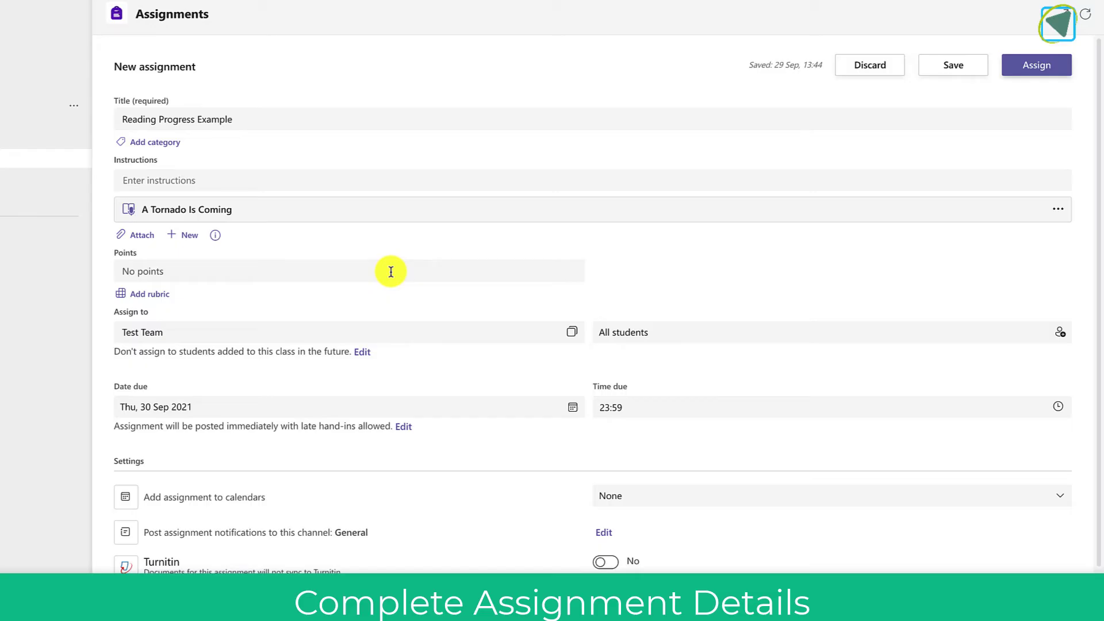
- Review the assignment details and assign it, due tomorrow at 23:59
{"action": "scroll", "coordinate": [390, 271], "scroll_direction": "down", "scroll_amount": 1}
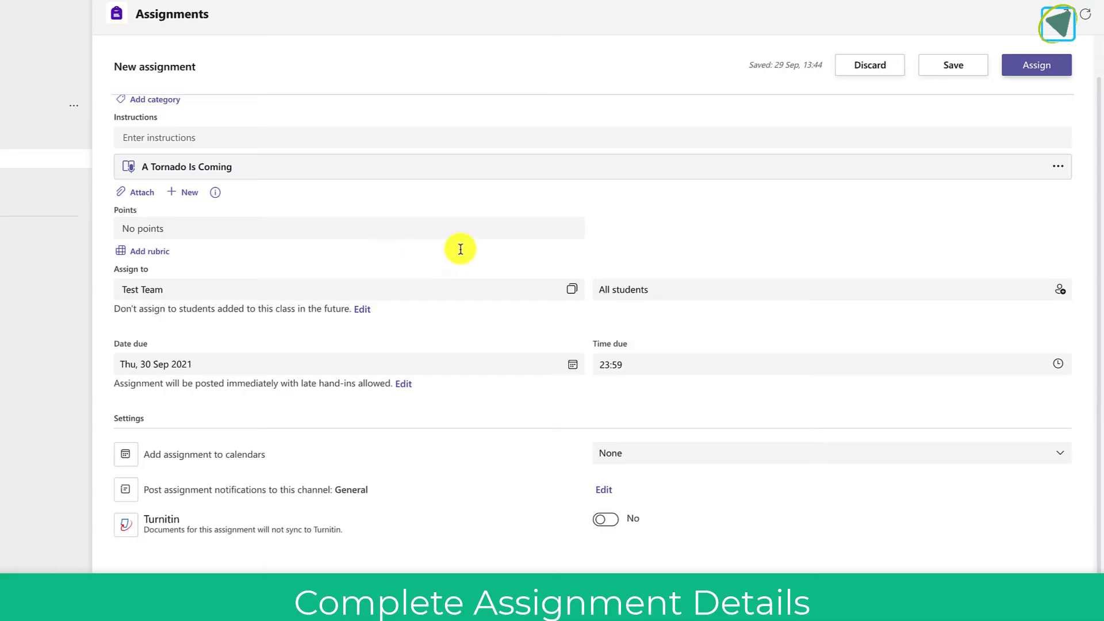
{"action": "left_click", "coordinate": [1030, 67]}
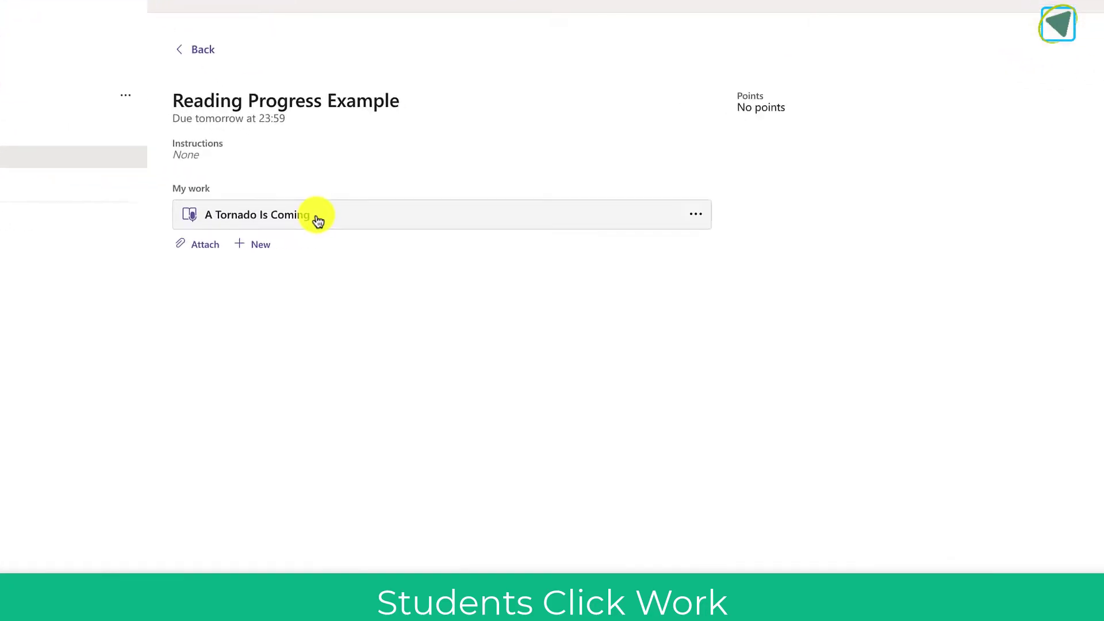
- As the student, open the Tornado passage and allow camera and microphone access
{"action": "left_click", "coordinate": [231, 207]}
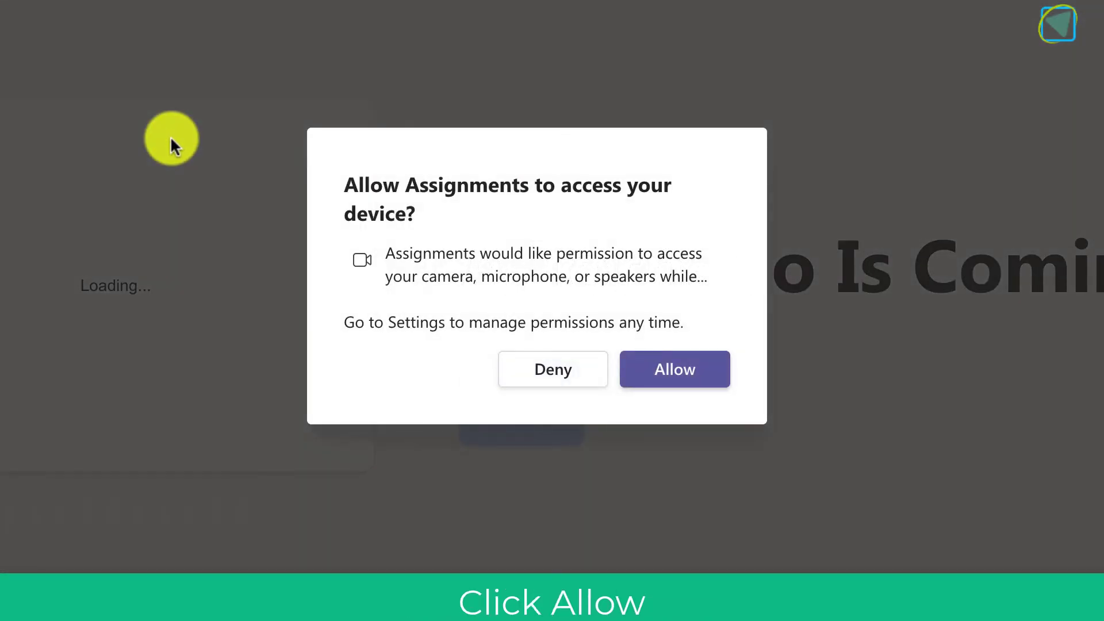
{"action": "left_click", "coordinate": [662, 372]}
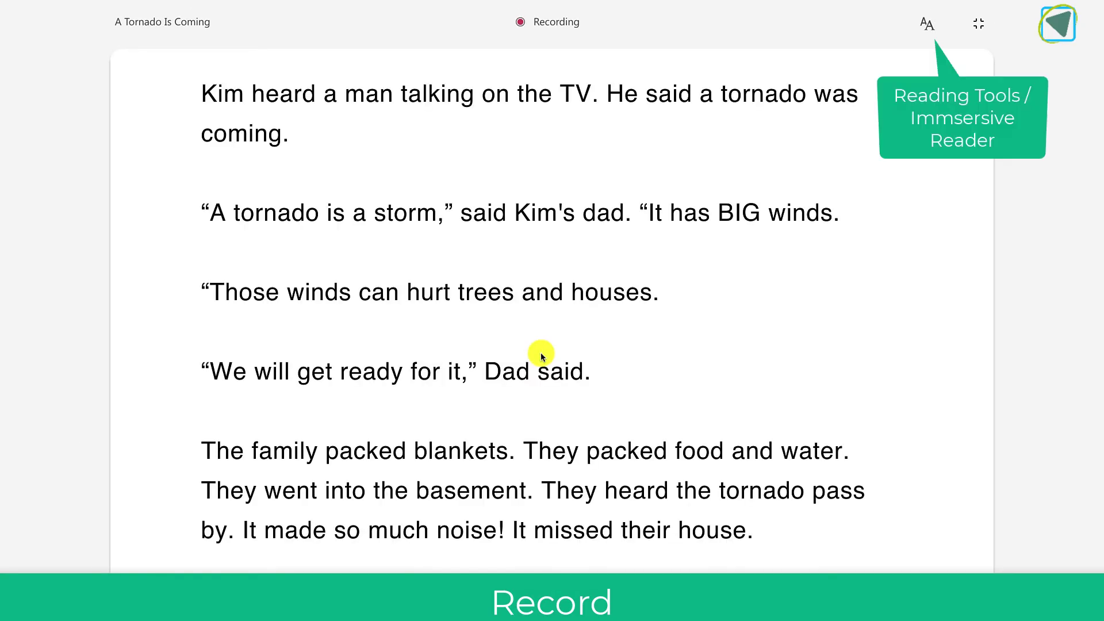
- Finish reading at the passage end and use the 0:37 recording
{"action": "left_click_drag", "start_coordinate": [540, 352], "coordinate": [540, 325]}
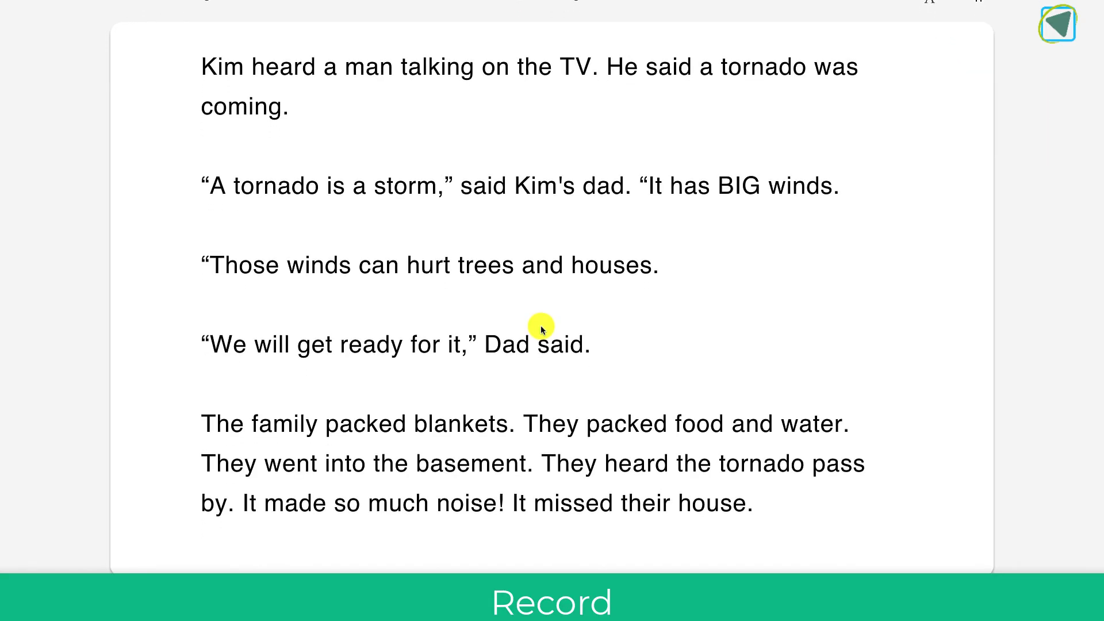
{"action": "scroll", "coordinate": [540, 328], "scroll_direction": "down", "scroll_amount": 2}
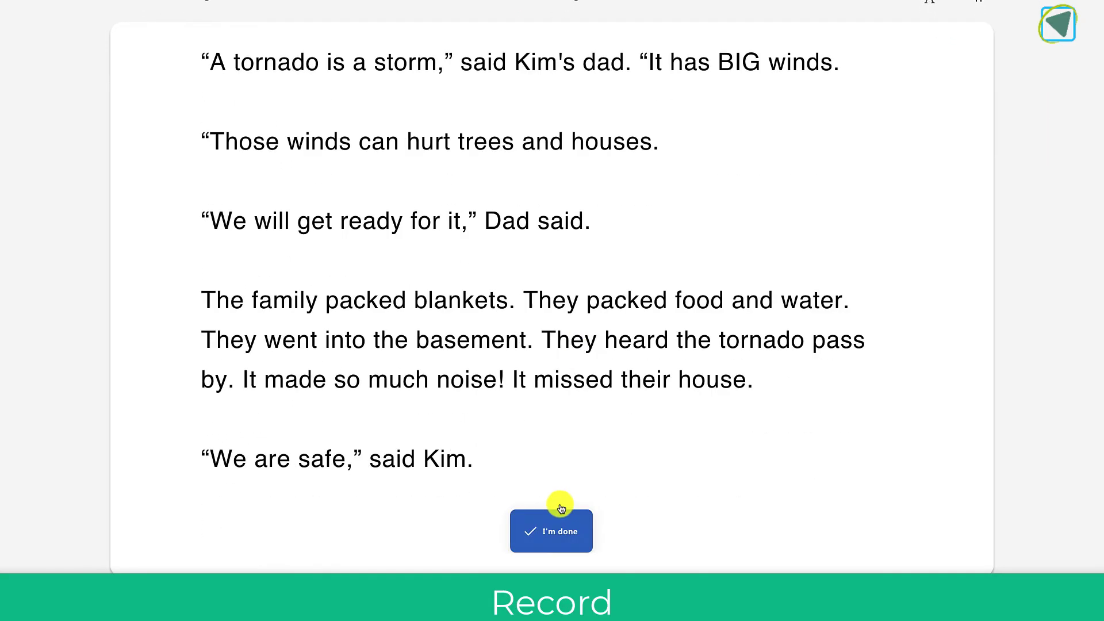
{"action": "left_click", "coordinate": [553, 526]}
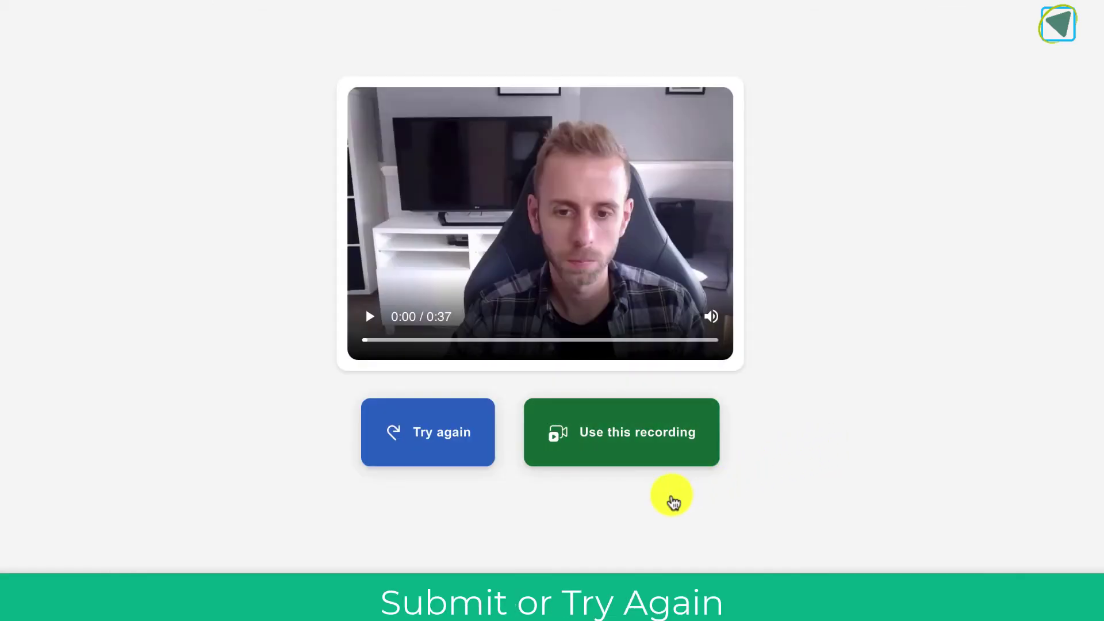
{"action": "left_click", "coordinate": [653, 444]}
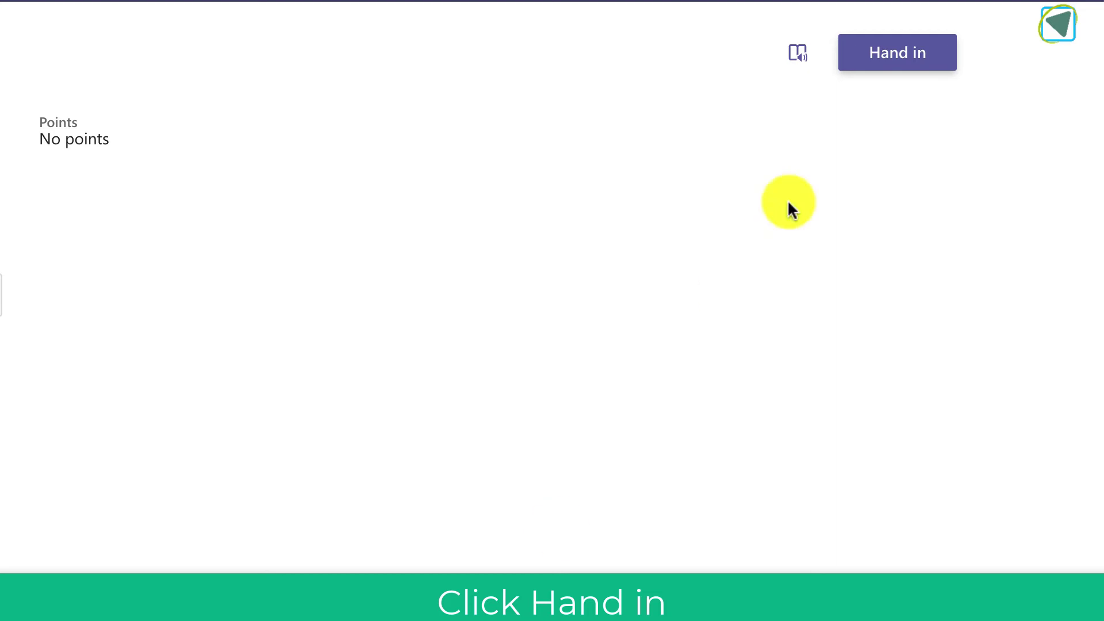
- Hand in the student's Reading Progress assignment
{"action": "left_click", "coordinate": [887, 71]}
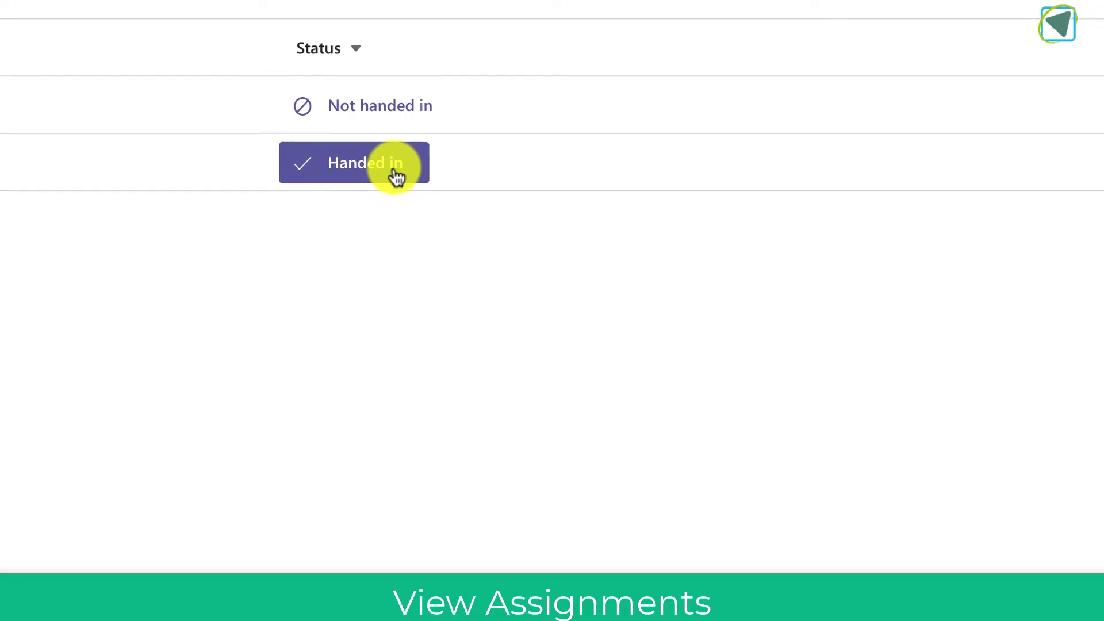
- Open the handed-in work, enable Auto-Detect, and play the reading video
{"action": "left_click", "coordinate": [397, 176]}
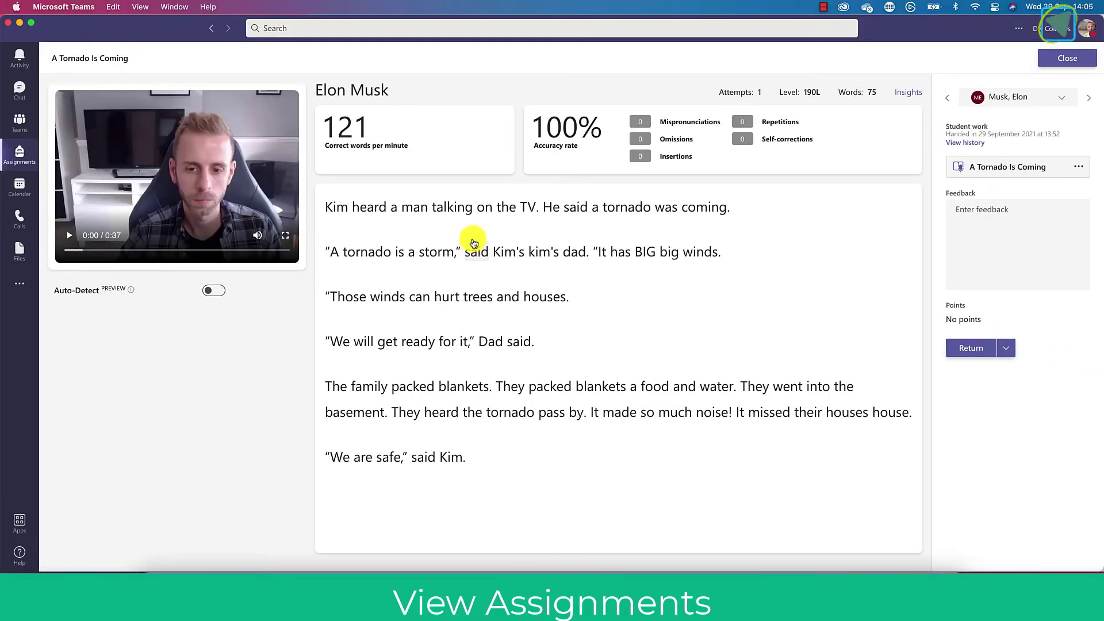
{"action": "left_click", "coordinate": [221, 294]}
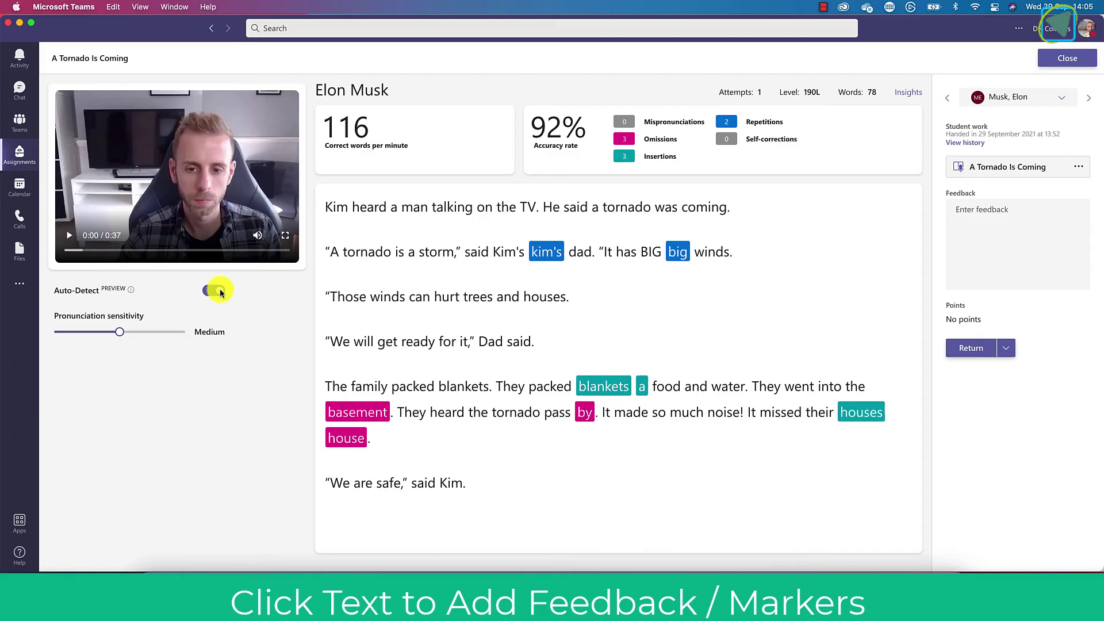
{"action": "left_click", "coordinate": [72, 237]}
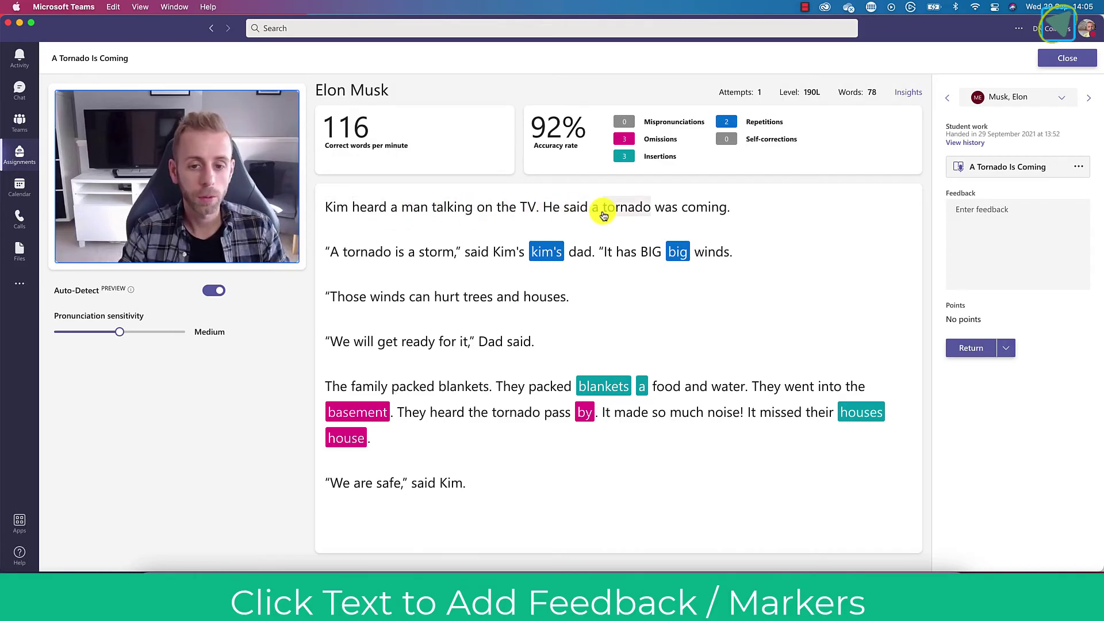
- Pause the recording at 0:09 and mark 'tornado' as a mispronunciation
{"action": "left_click", "coordinate": [67, 240]}
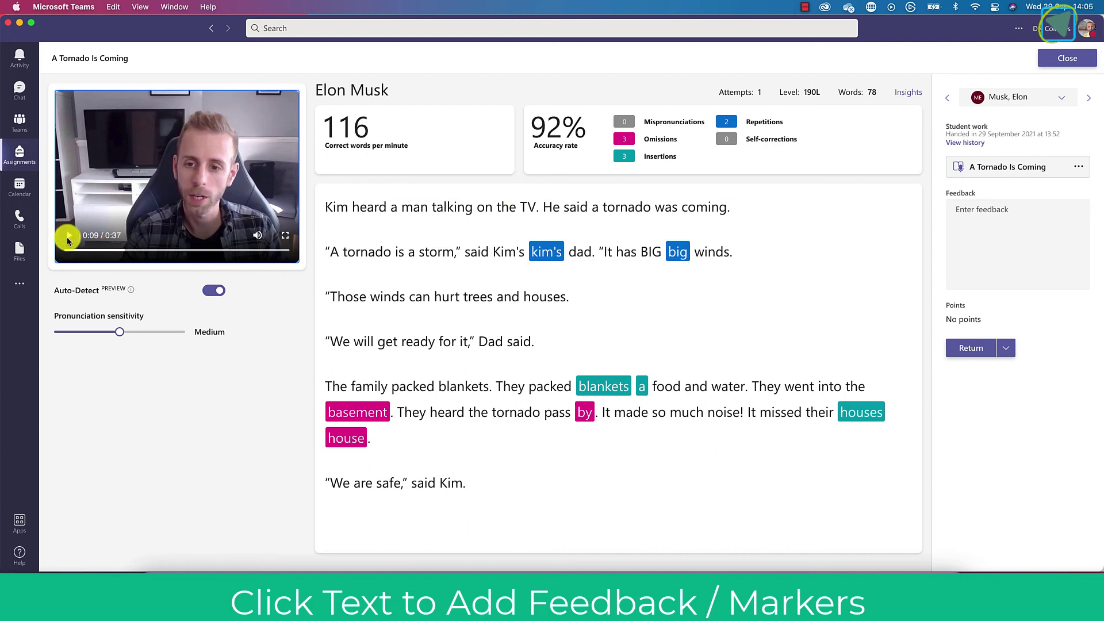
{"action": "left_click", "coordinate": [620, 214]}
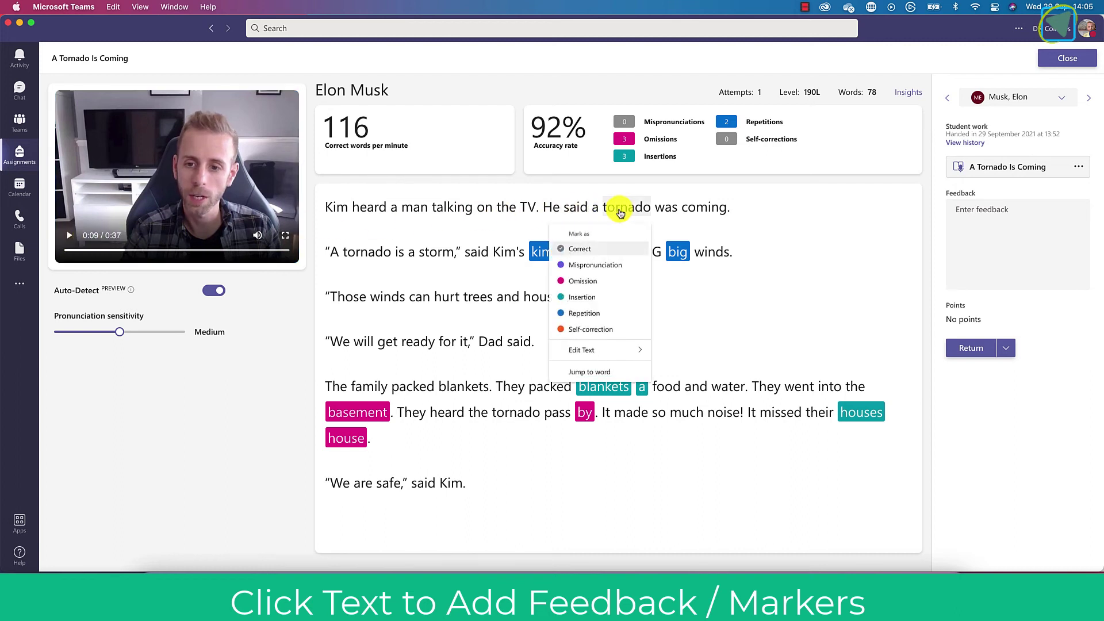
{"action": "left_click", "coordinate": [606, 265]}
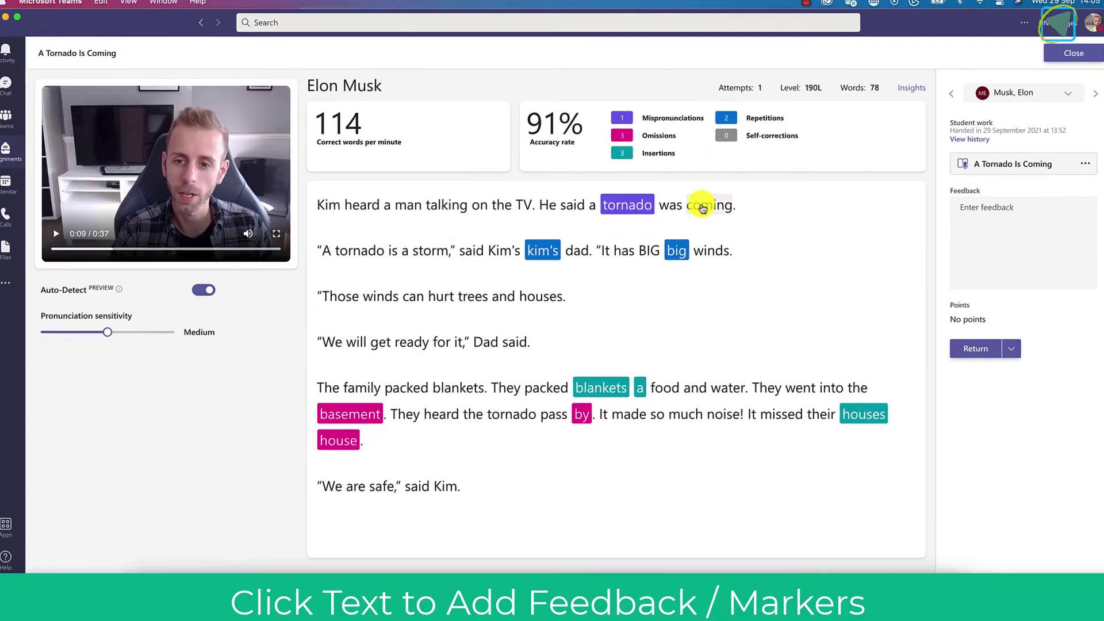
- Insert the word 'quickly' before 'coming' as an inserted word
{"action": "left_click", "coordinate": [702, 208]}
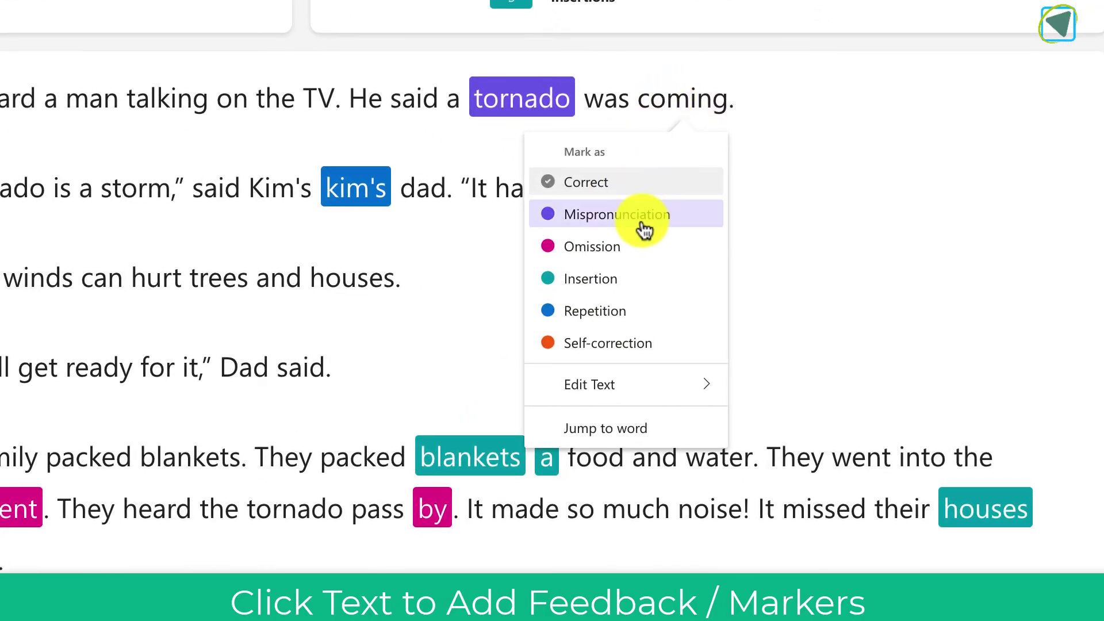
{"action": "key", "text": "Down"}
{"action": "key", "text": "Down"}
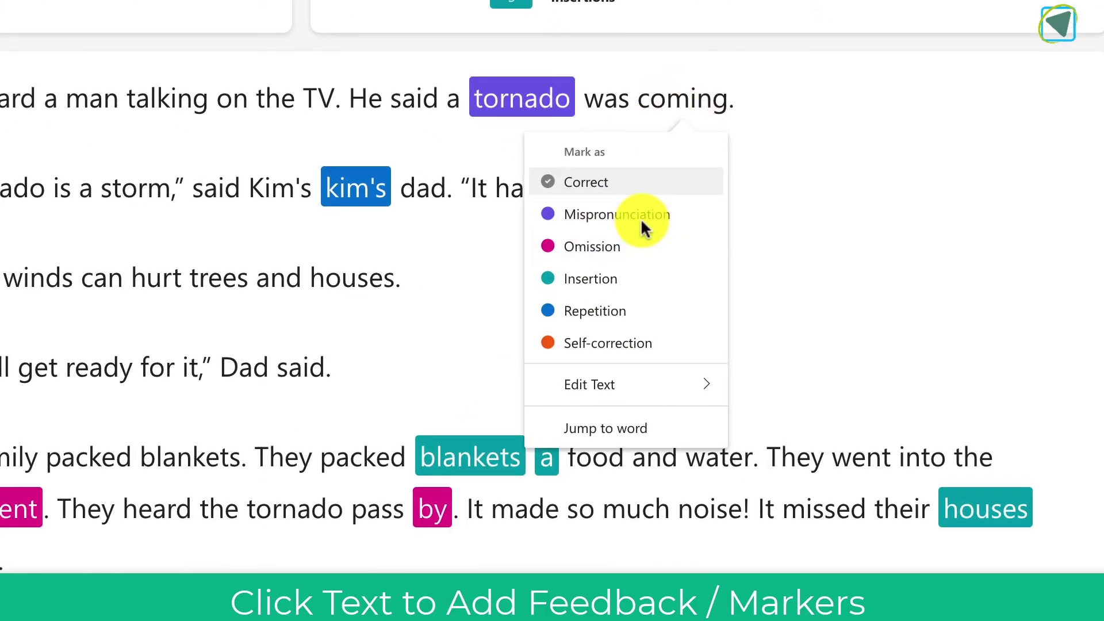
{"action": "key", "text": "Down"}
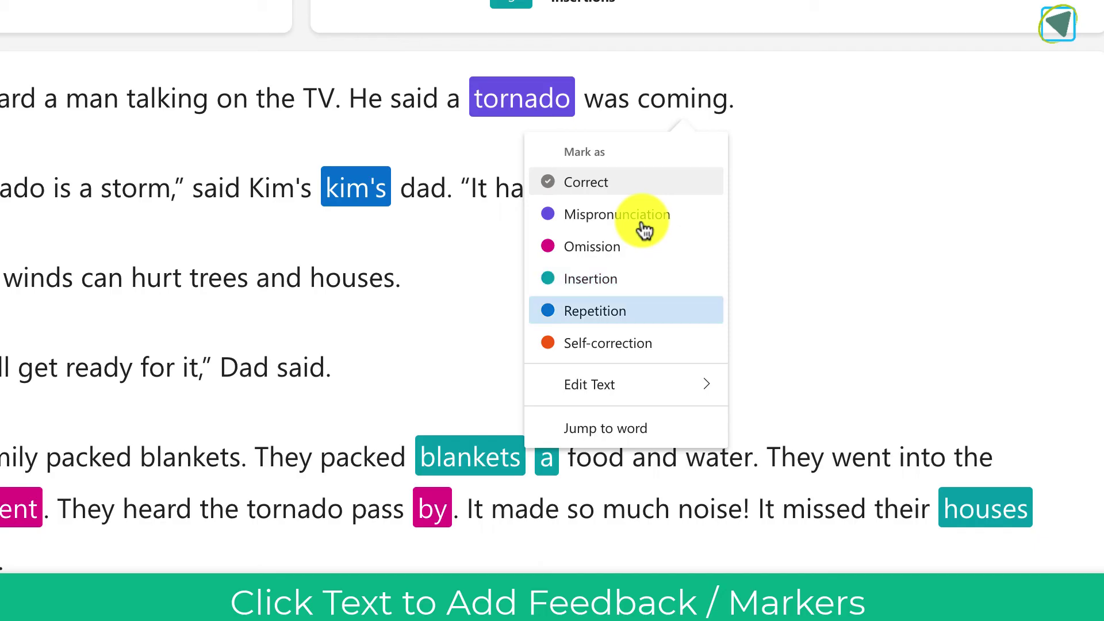
{"action": "key", "text": "Down"}
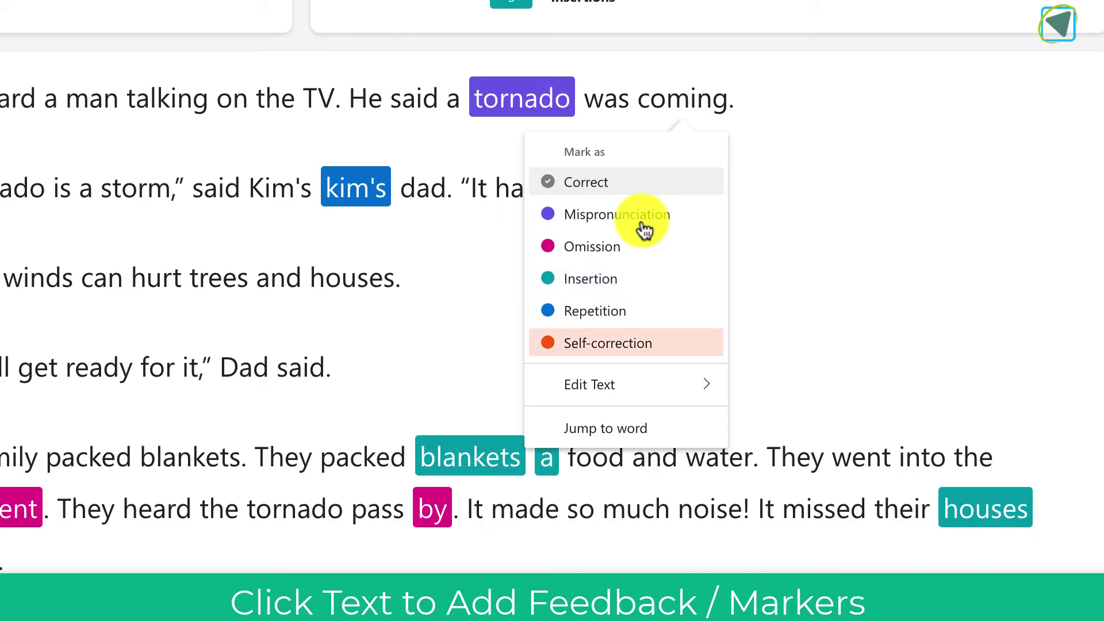
{"action": "key", "text": "Down"}
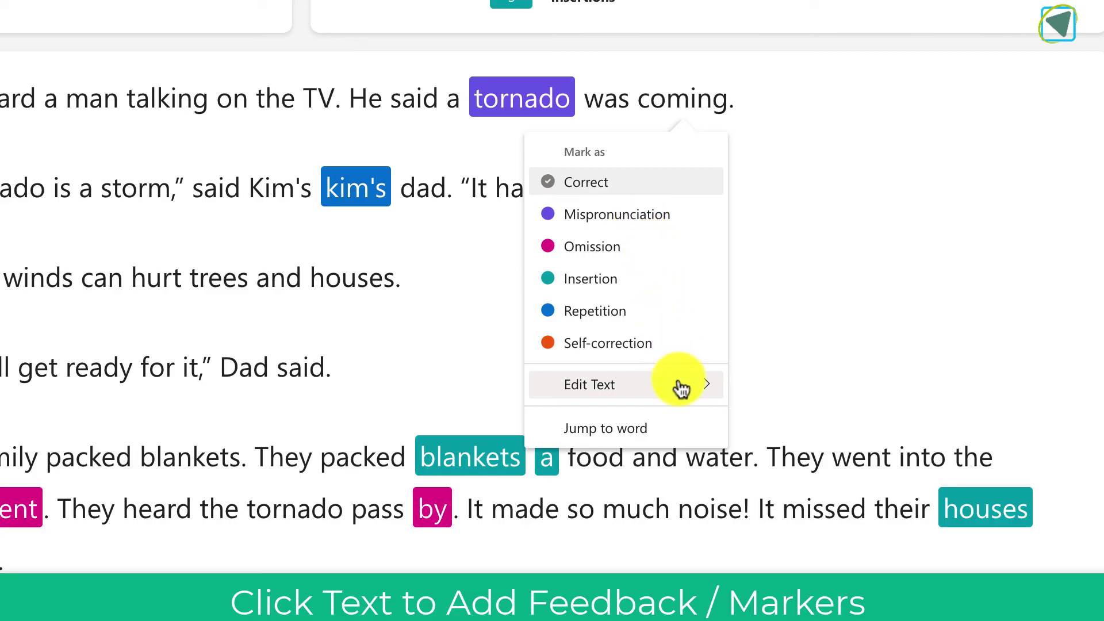
{"action": "mouse_move", "coordinate": [680, 387]}
{"action": "key", "text": "Right"}
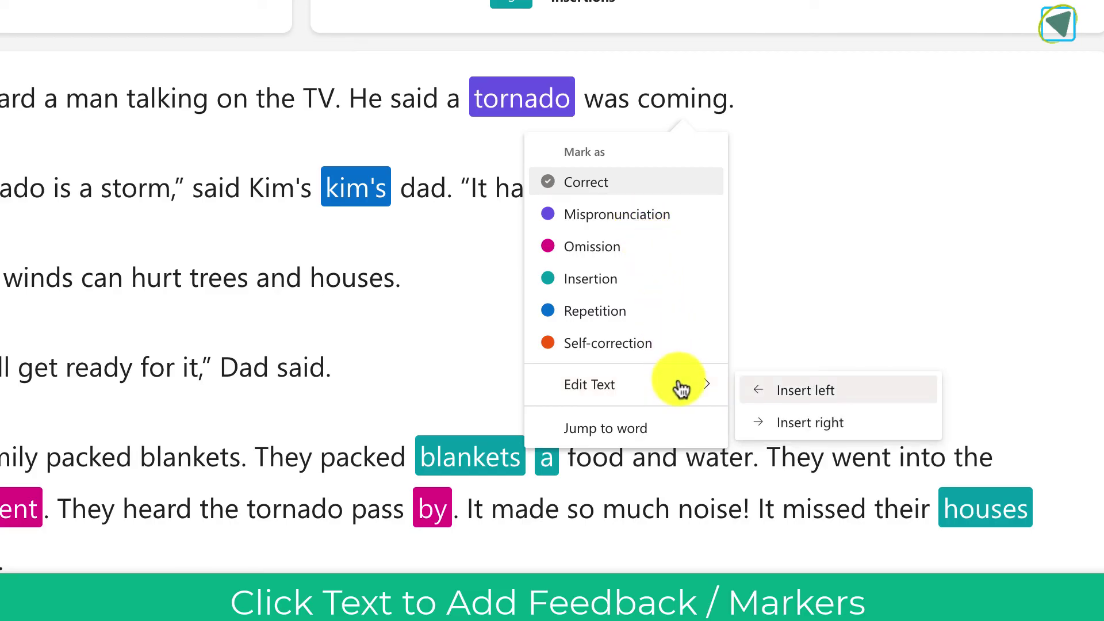
{"action": "left_click", "coordinate": [792, 391]}
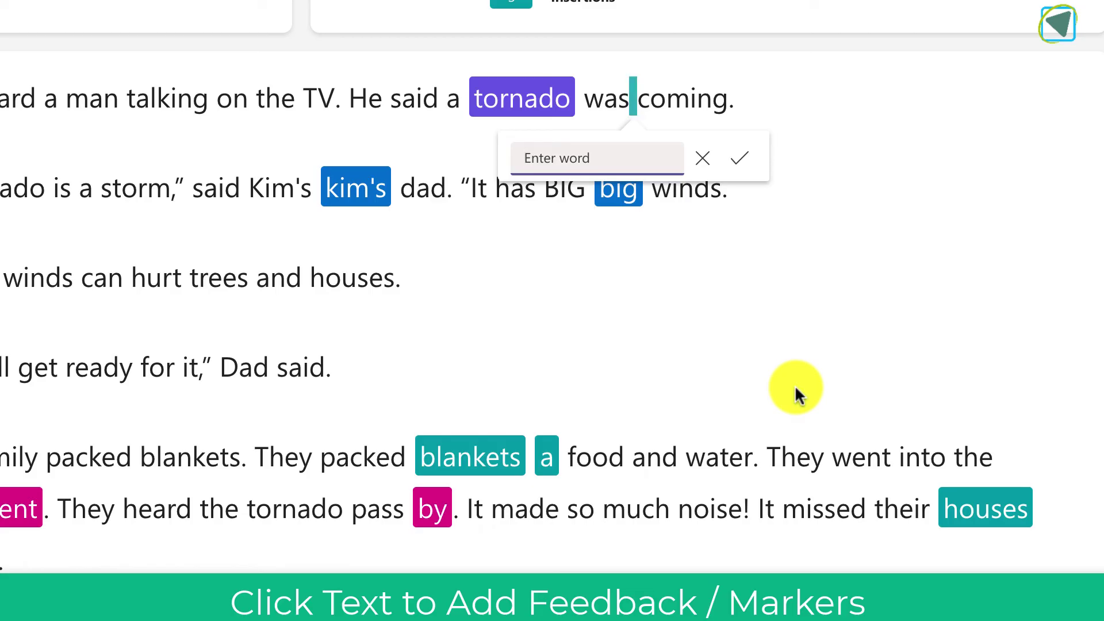
{"action": "type", "text": "quickly"}
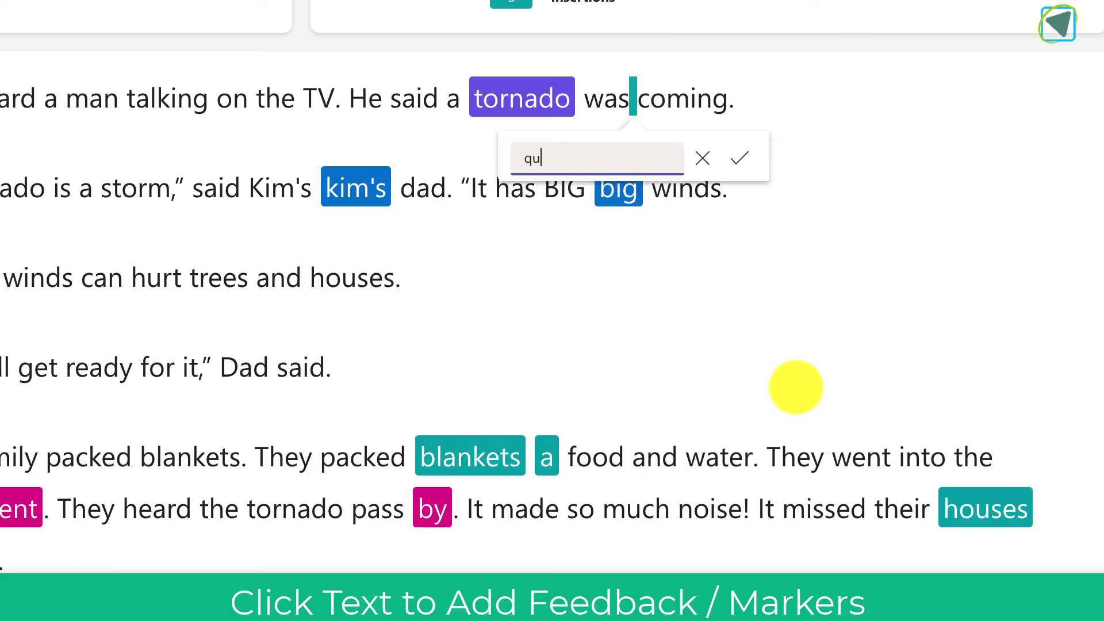
{"action": "left_click", "coordinate": [739, 156]}
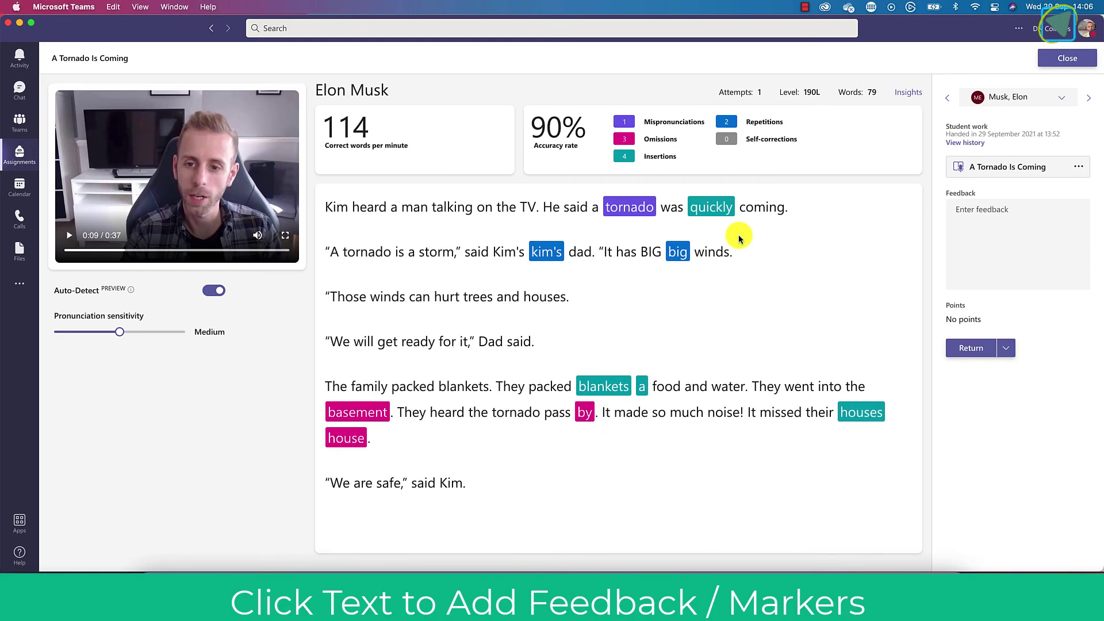
- Mark kim's as correct and houses as a self-correction, then jump playback to houses
{"action": "left_click", "coordinate": [549, 251]}
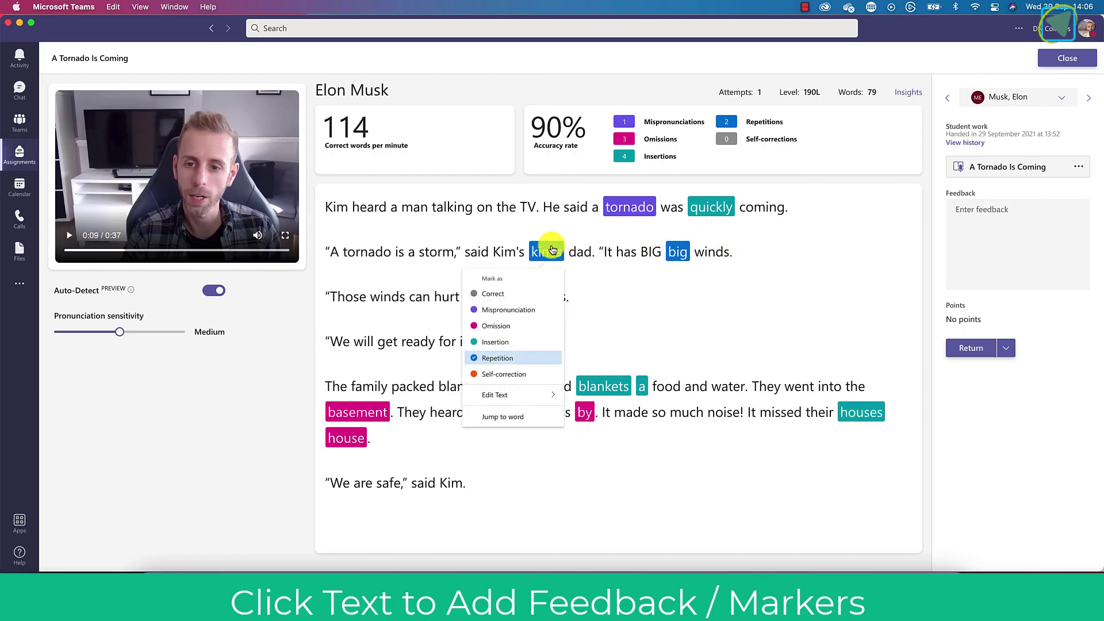
{"action": "left_click", "coordinate": [509, 294]}
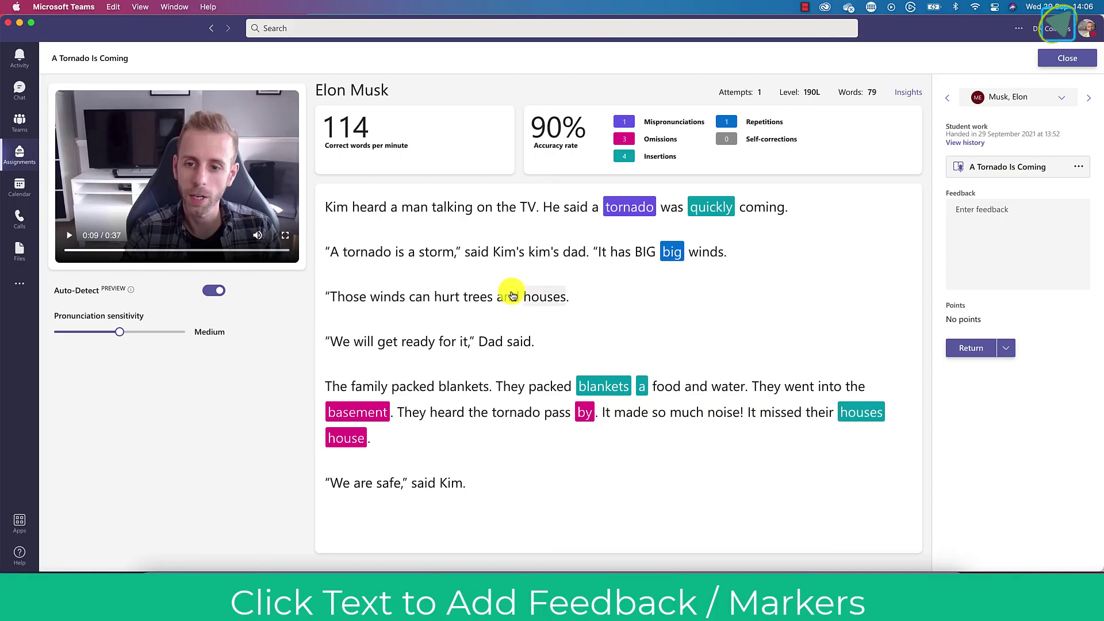
{"action": "left_click", "coordinate": [543, 297]}
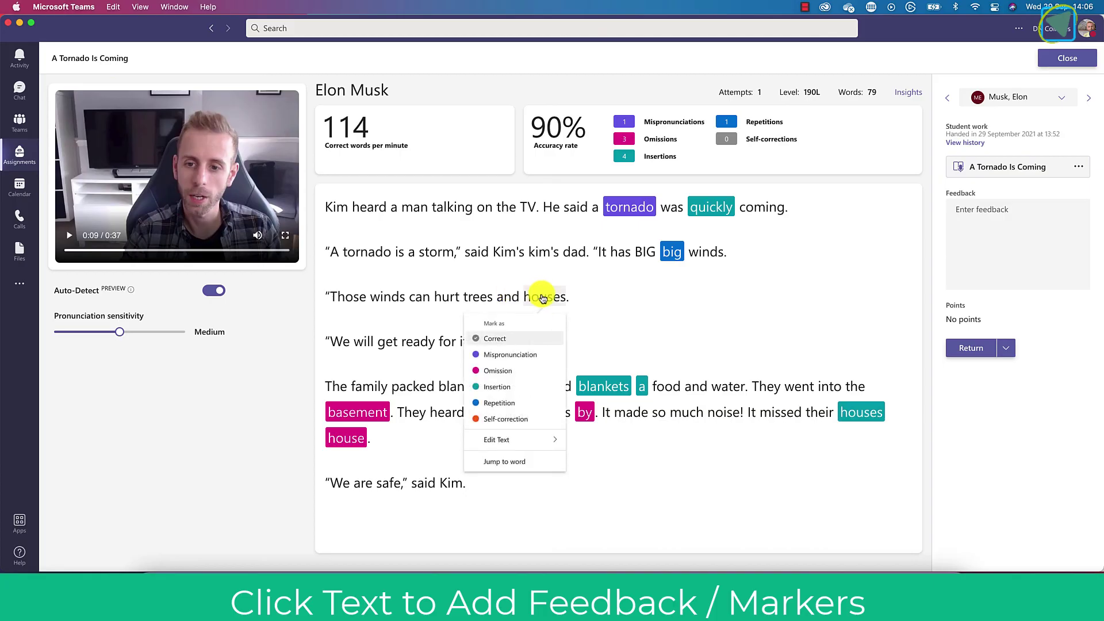
{"action": "left_click", "coordinate": [523, 420]}
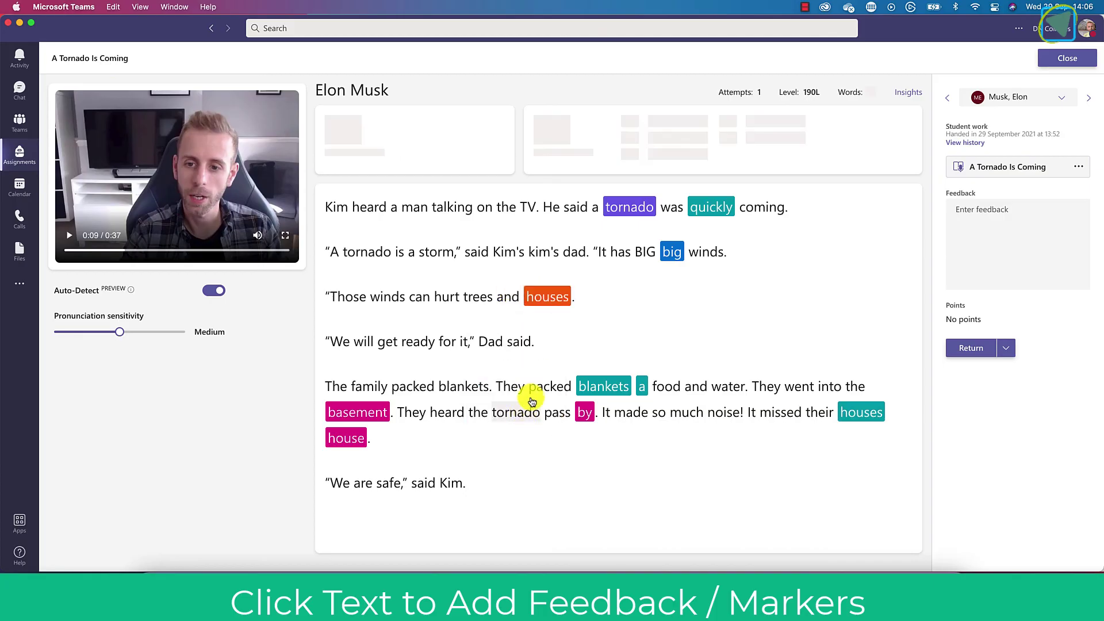
{"action": "left_click", "coordinate": [550, 298]}
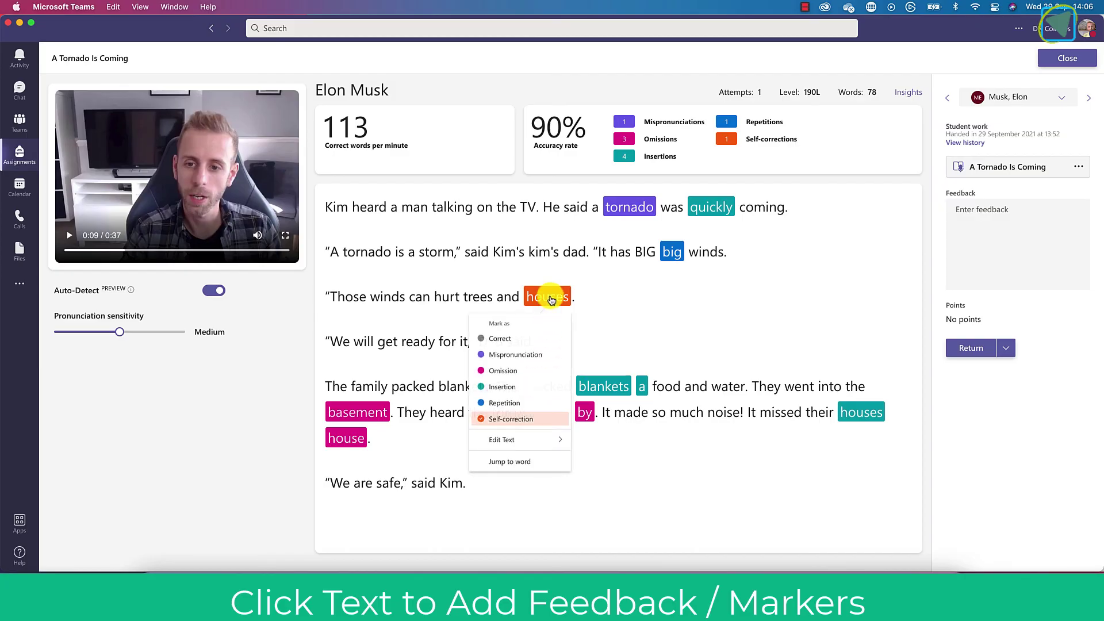
{"action": "left_click", "coordinate": [533, 462]}
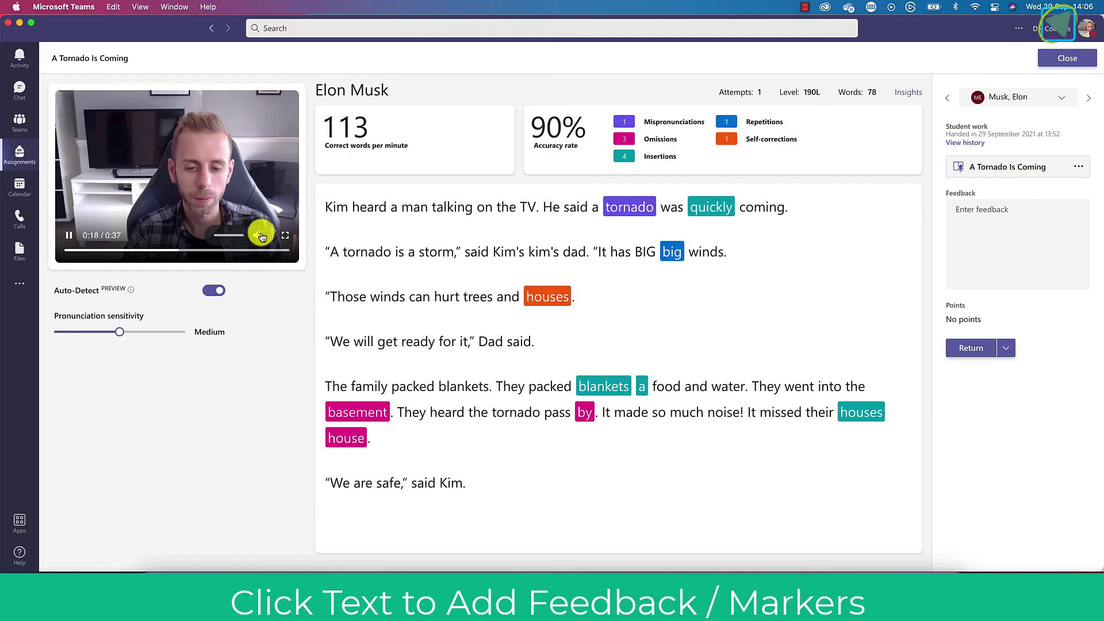
- Write the comment 'Feedback' and return the reading work to the student
{"action": "left_click", "coordinate": [984, 211]}
{"action": "type", "text": "F"}
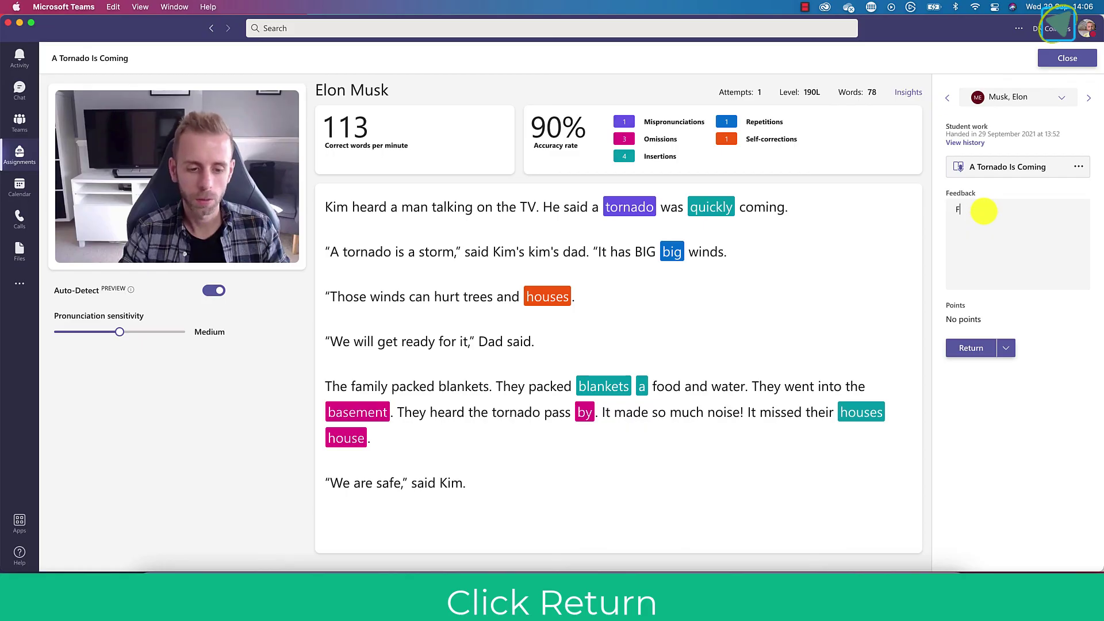
{"action": "type", "text": "eedback"}
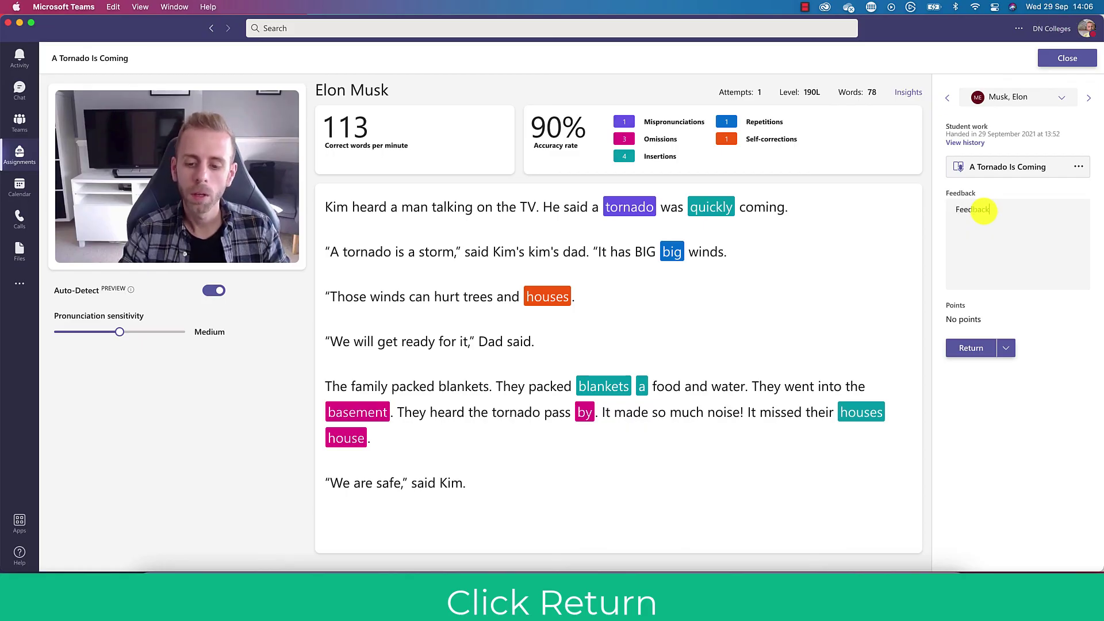
{"action": "left_click", "coordinate": [974, 347]}
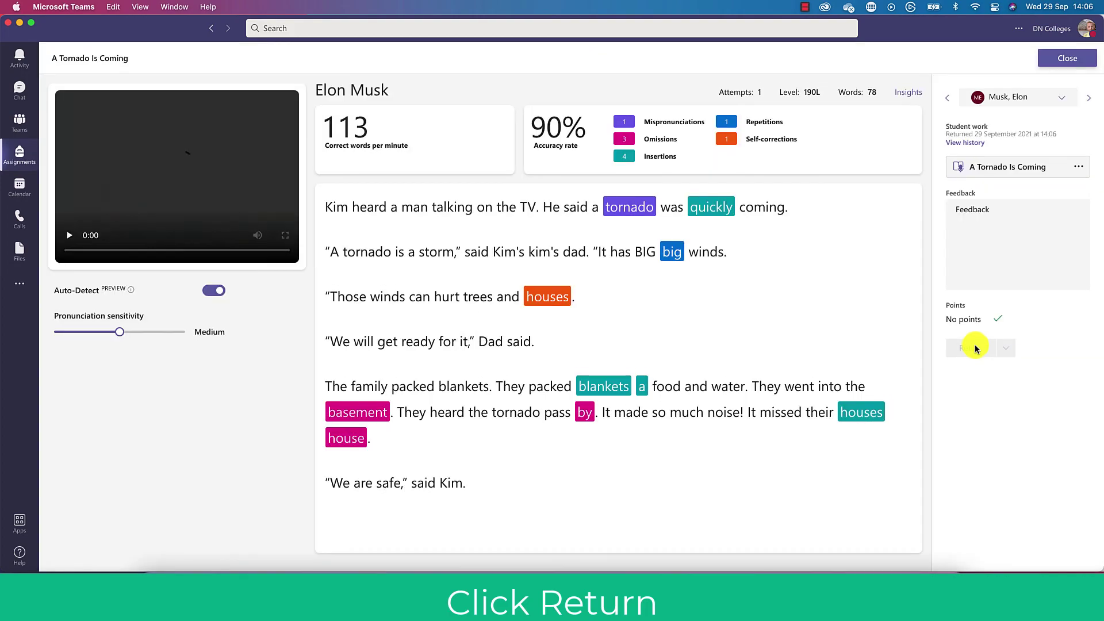